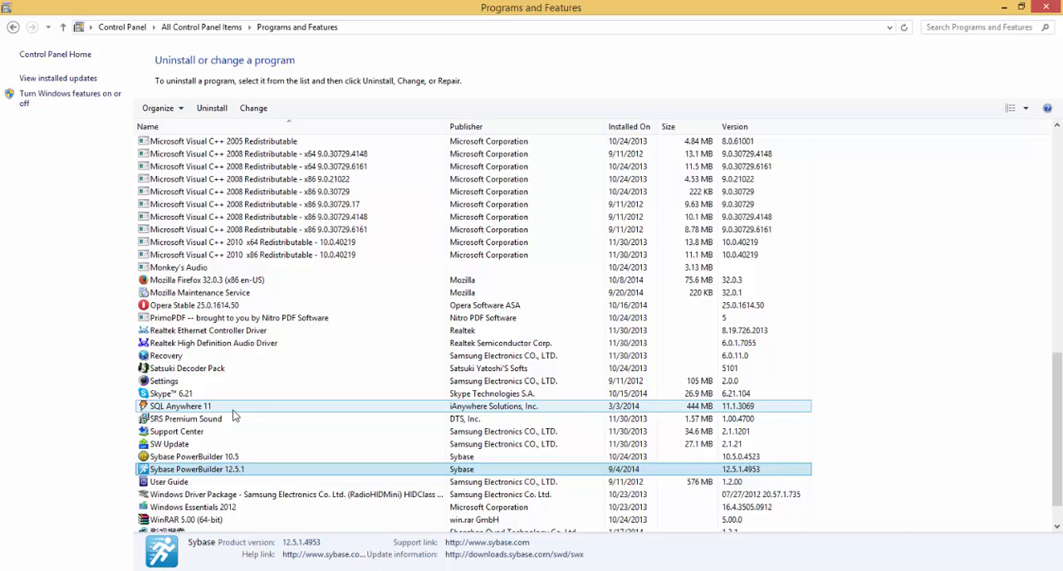
Select SQL Anywhere 11 in the installed programs list to check its details.
click(210, 410)
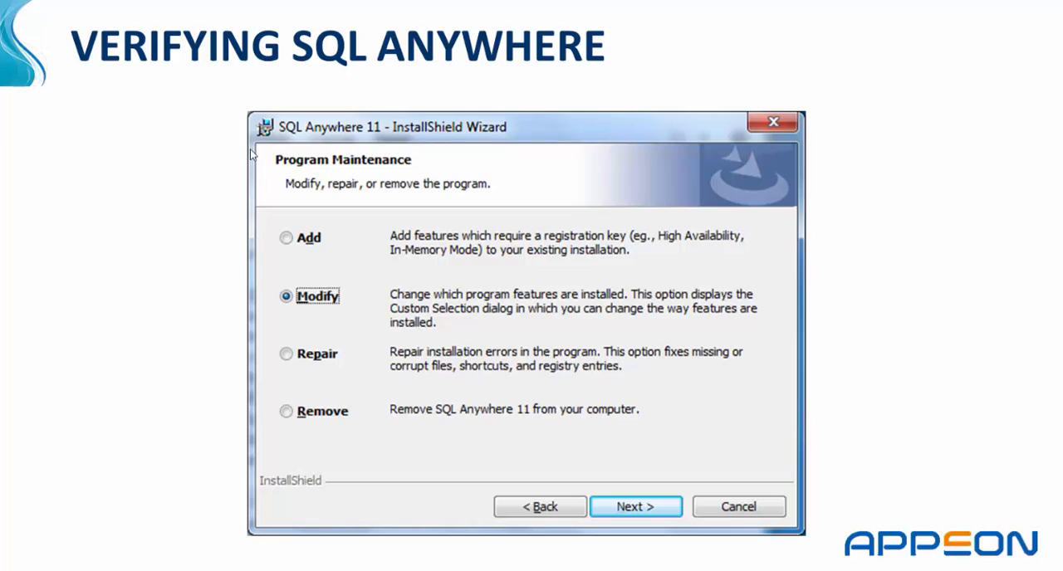
click(308, 309)
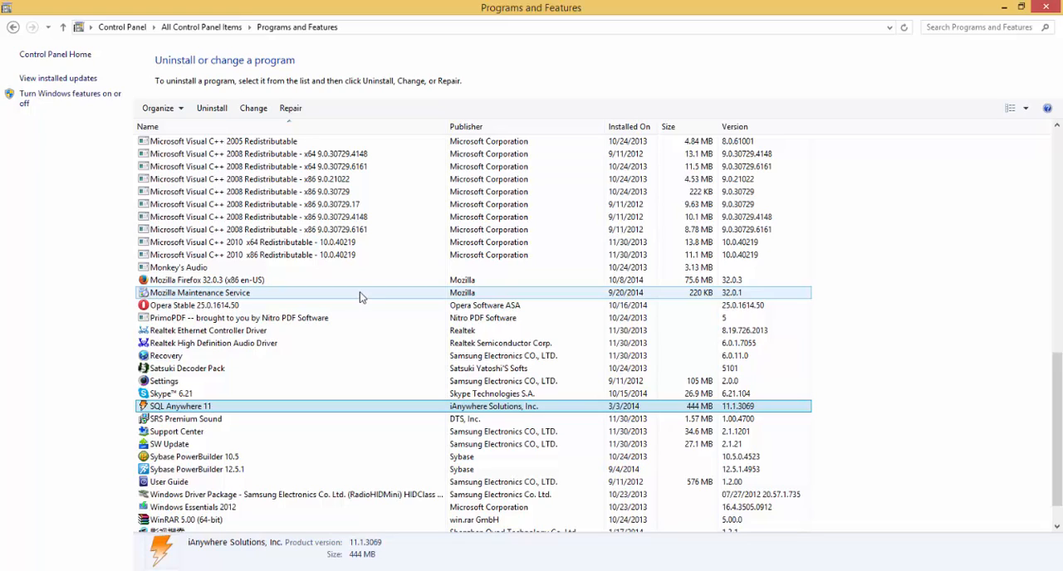
Examine the .NET Framework 4.5 Advanced Services and their WCF Services in the Windows features, and close the dialog.
click(82, 98)
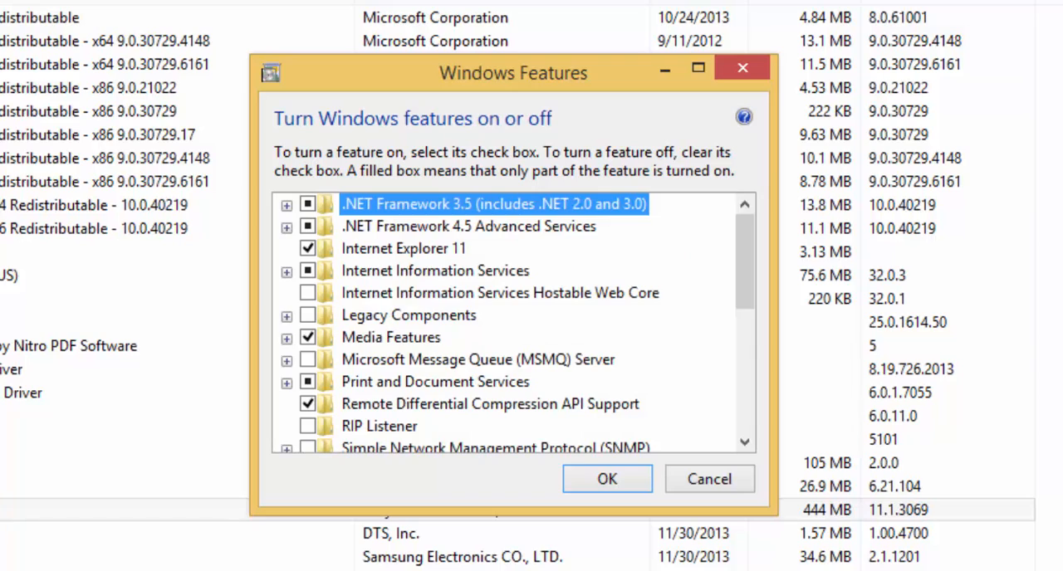
click(285, 226)
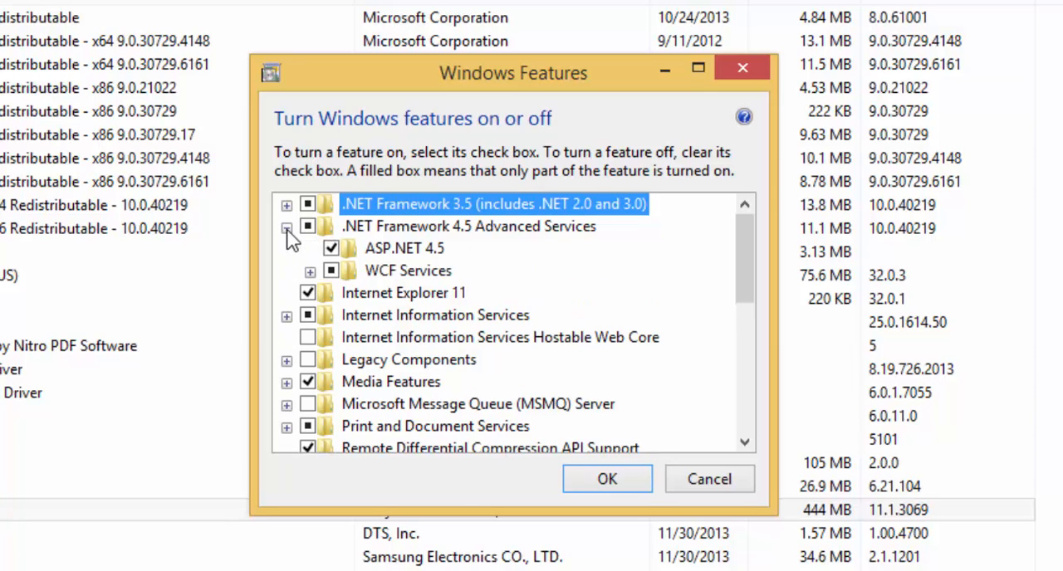
click(309, 272)
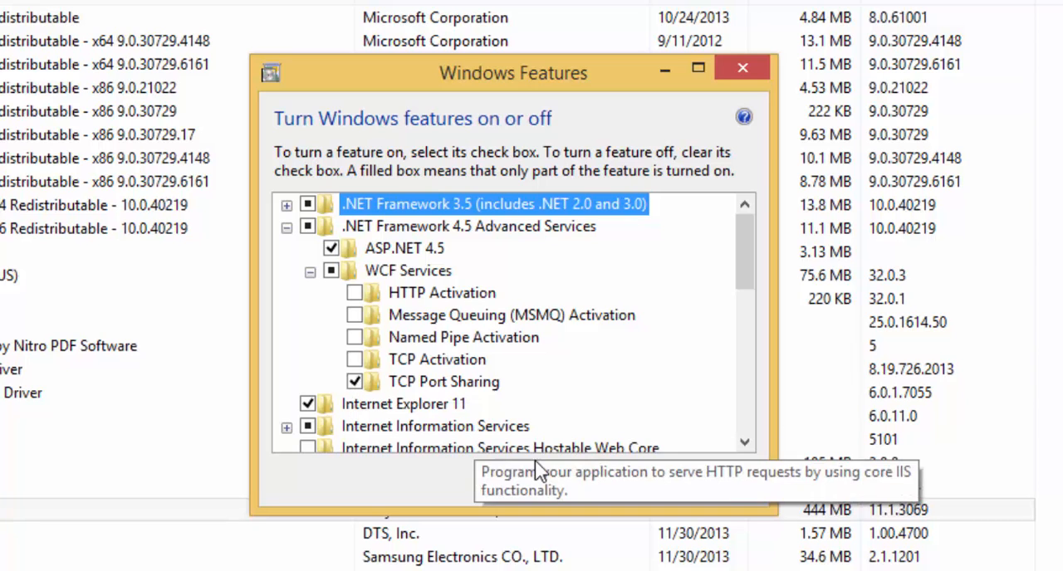
click(598, 482)
click(583, 475)
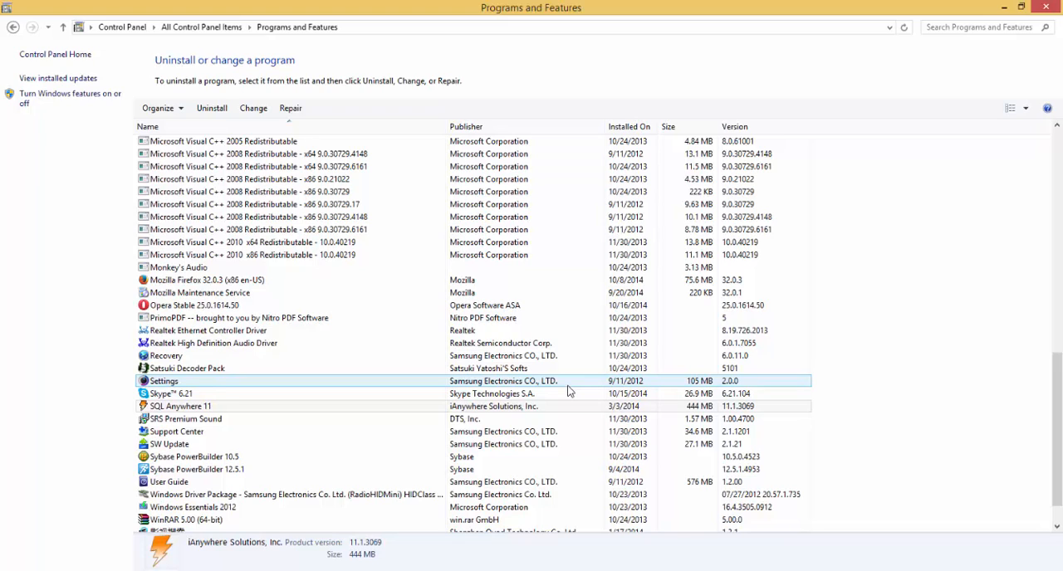
key(Up)
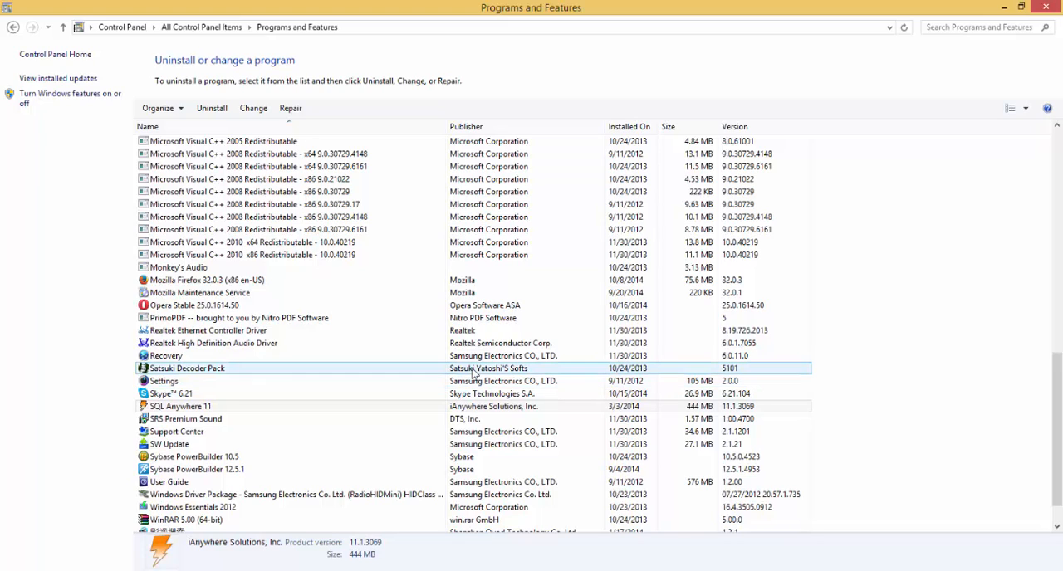
key(Up)
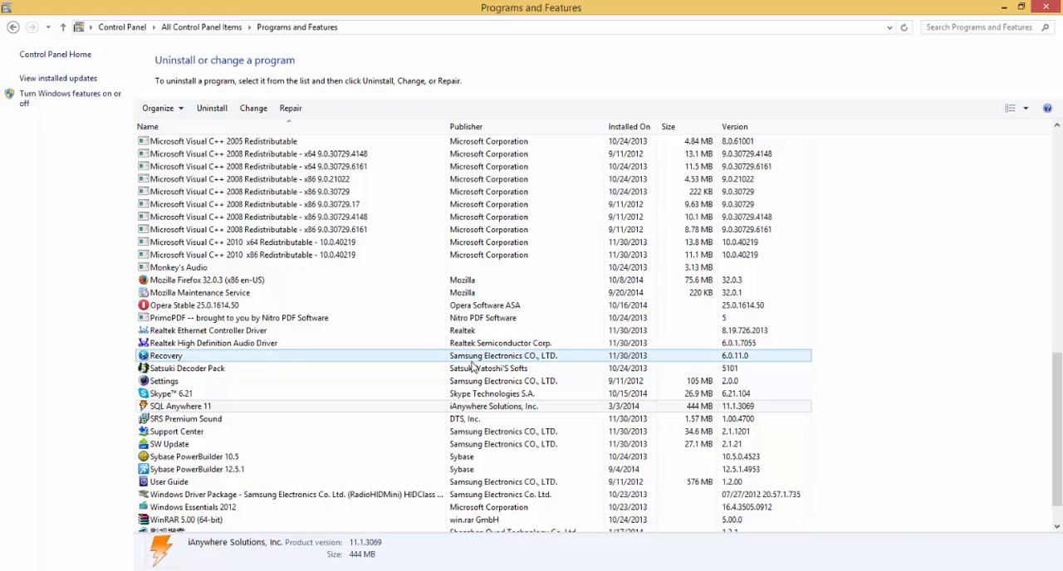
click(472, 367)
click(476, 357)
Open the Windows features list and check the Web Management Tools options under Internet Information Services.
click(94, 101)
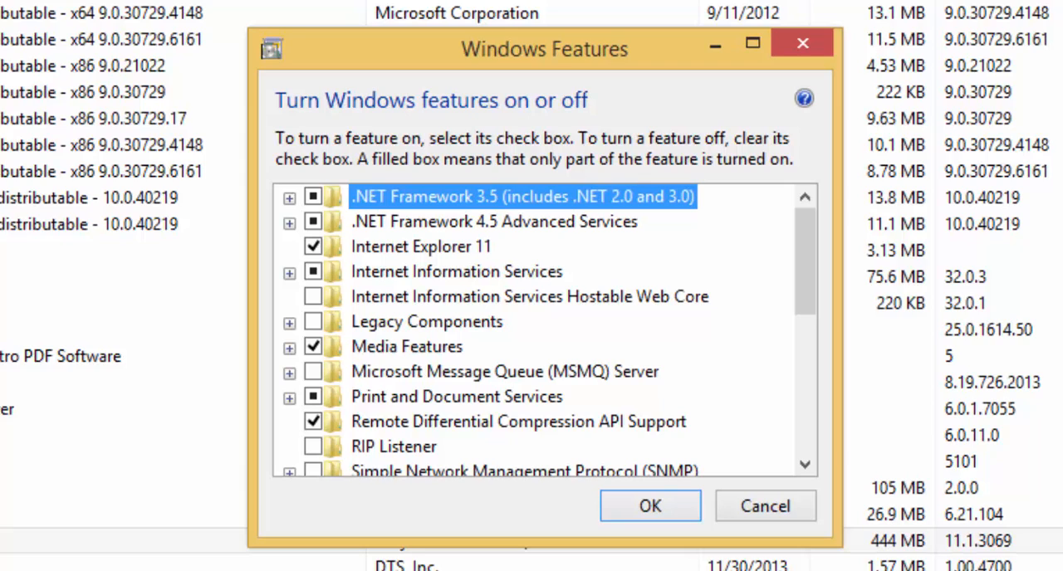
click(455, 280)
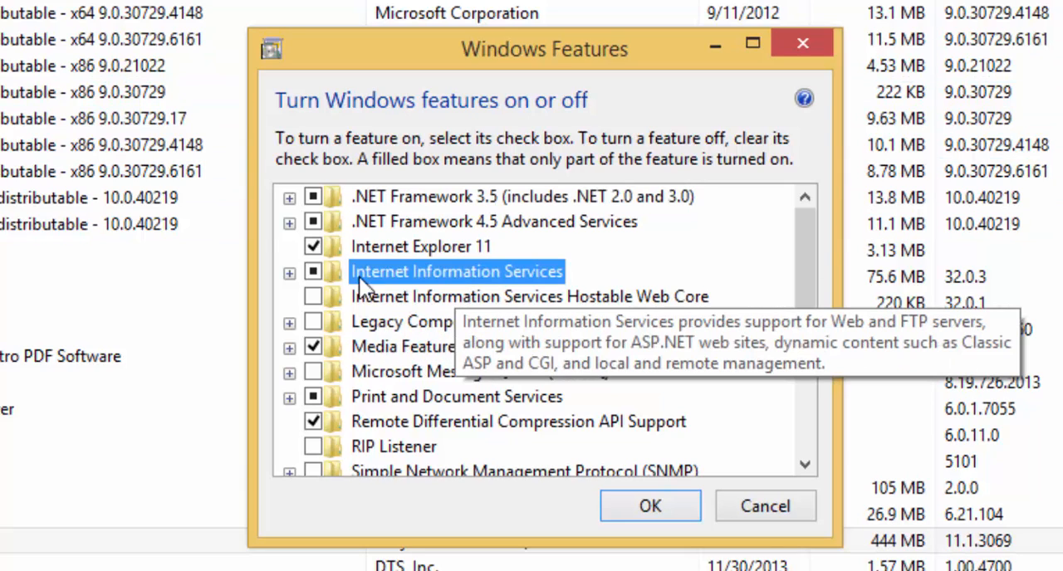
click(291, 277)
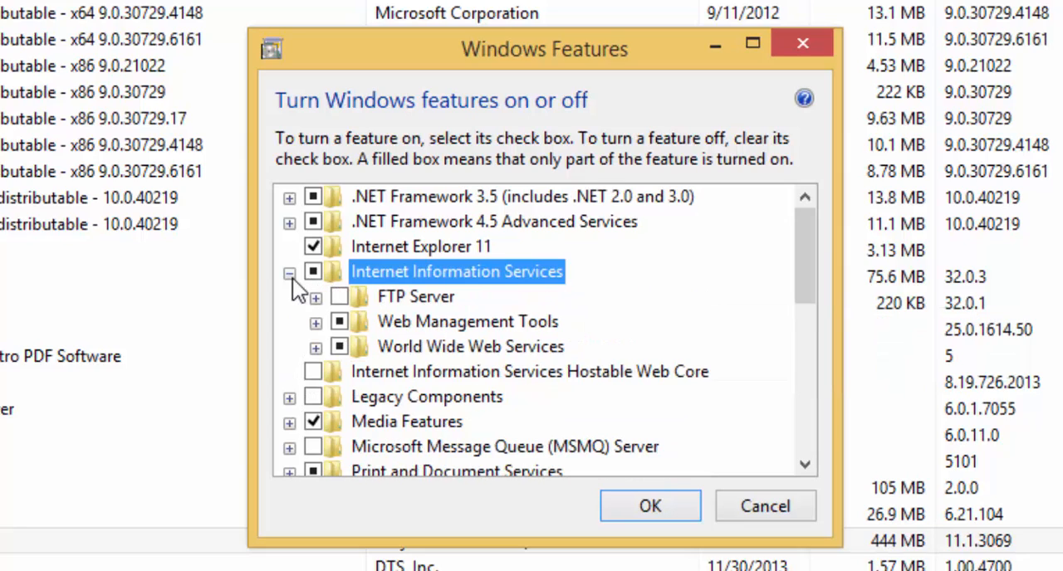
click(316, 323)
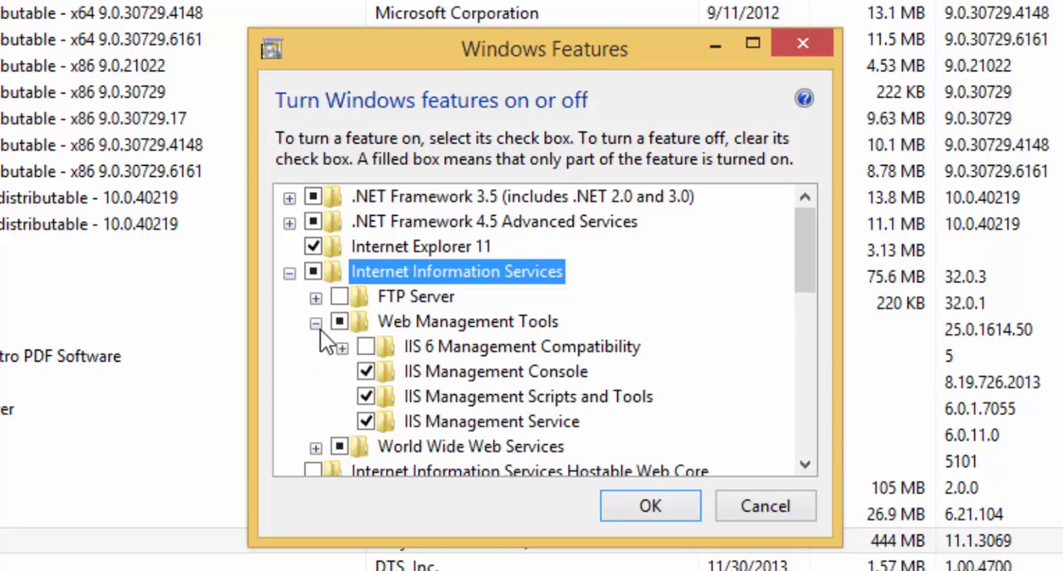
click(366, 397)
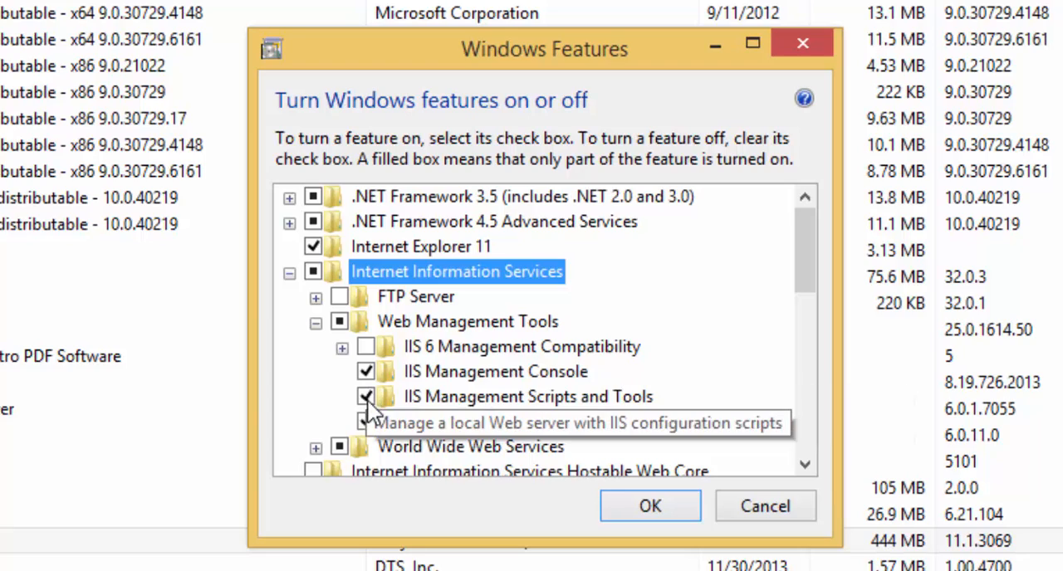
click(366, 421)
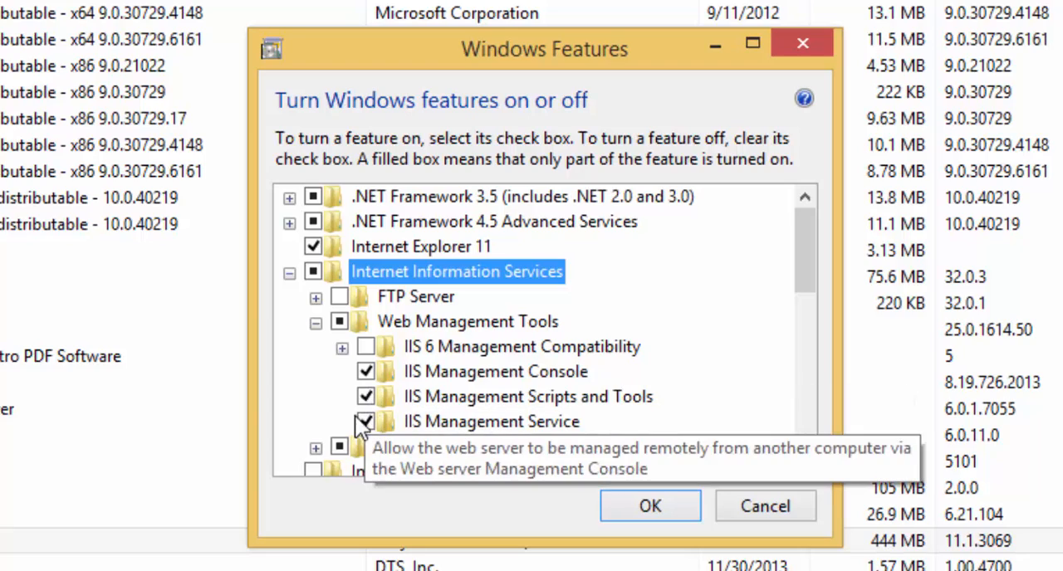
Enable .NET Extensibility 3.5 and ASP.NET 3.5 in the Application Development Features of World Wide Web Services.
click(316, 447)
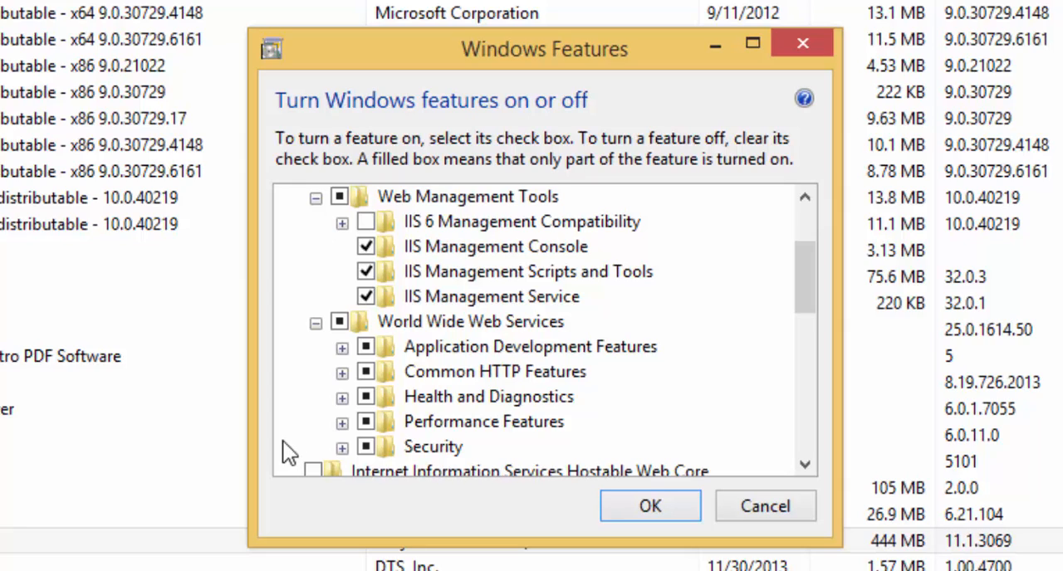
click(341, 349)
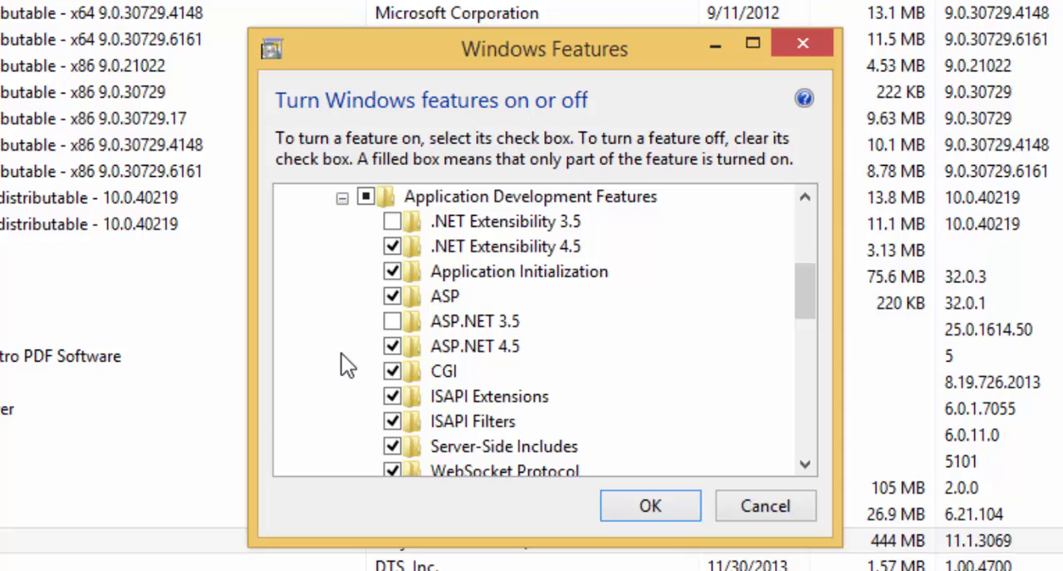
click(391, 222)
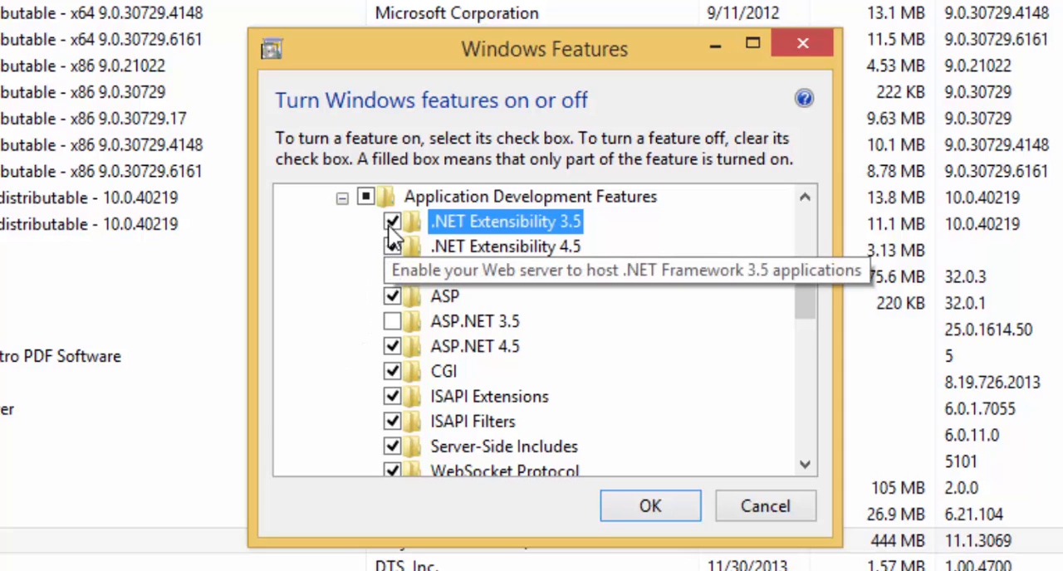
click(393, 321)
mouse_move(810, 303)
mouse_down()
mouse_move(811, 317)
mouse_move(804, 302)
mouse_up()
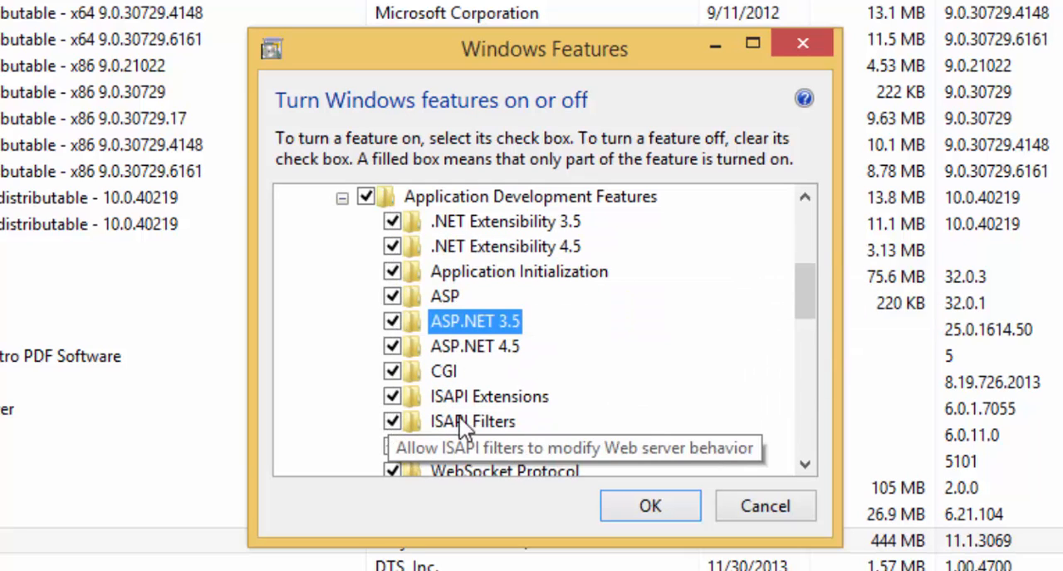
click(341, 199)
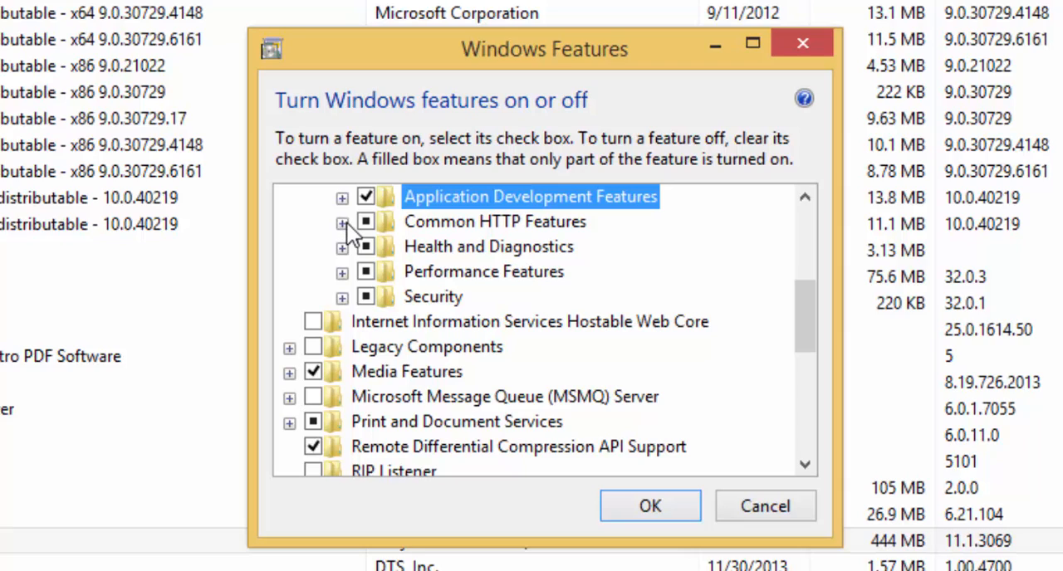
Examine the Common HTTP Features, Health and Diagnostics, Performance Features and Security options under World Wide Web Services.
click(341, 222)
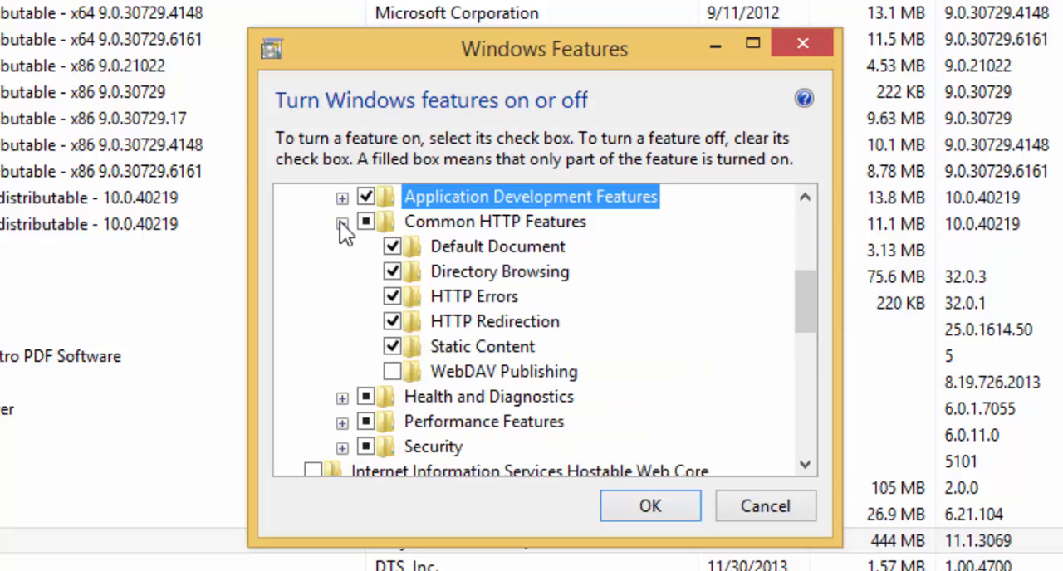
click(392, 271)
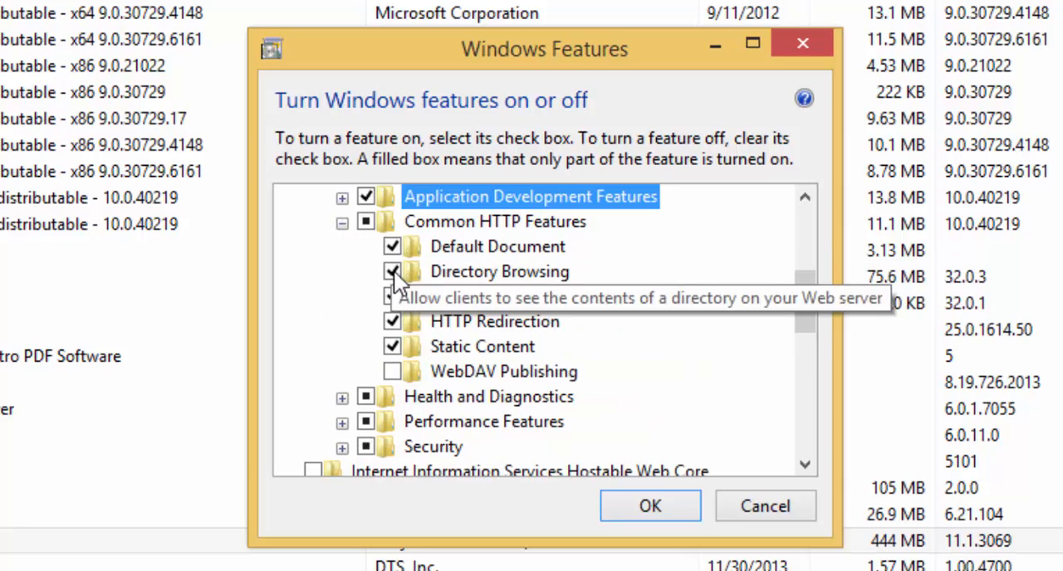
click(392, 297)
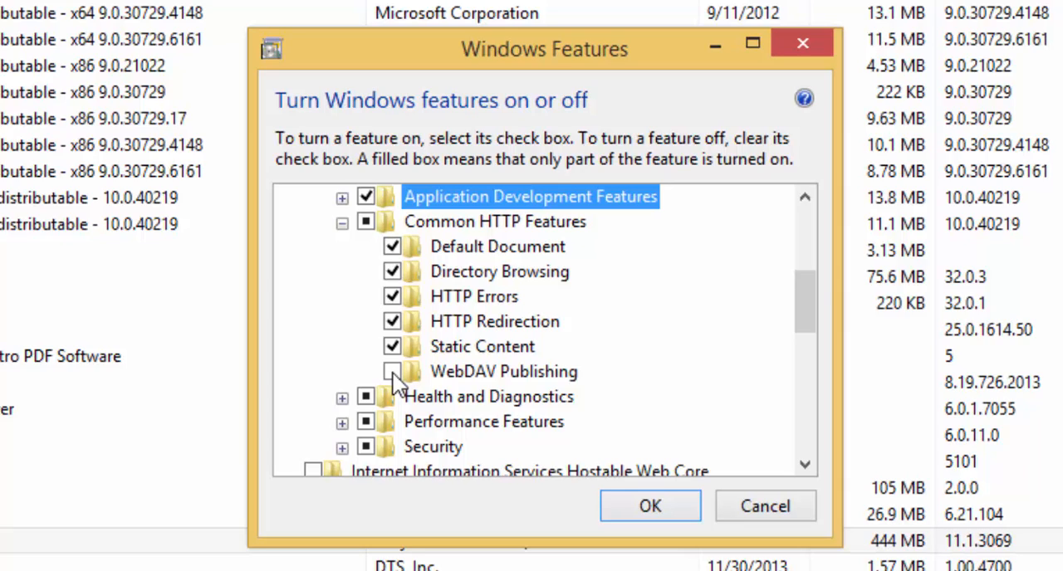
click(341, 223)
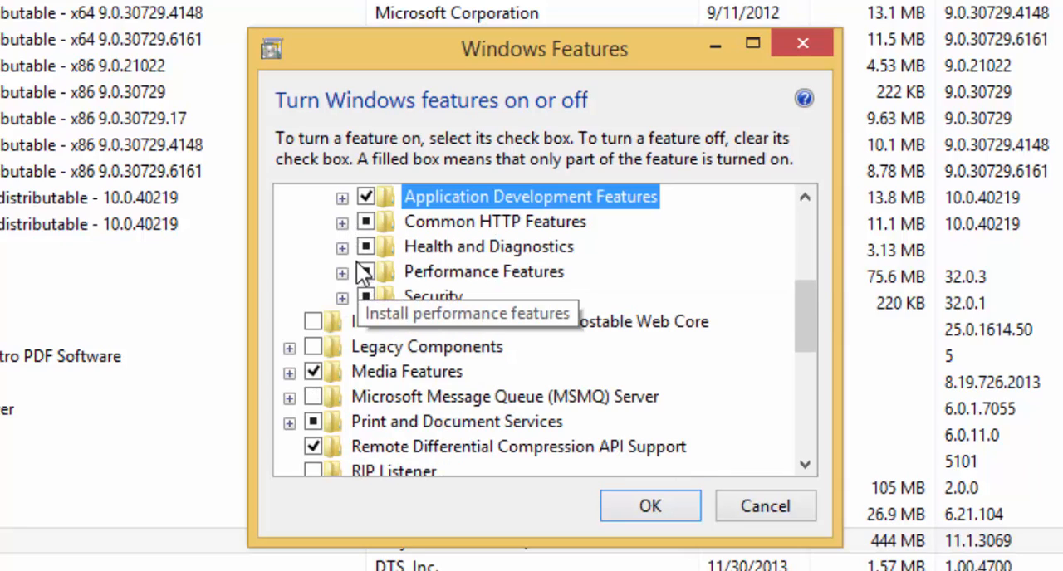
click(342, 247)
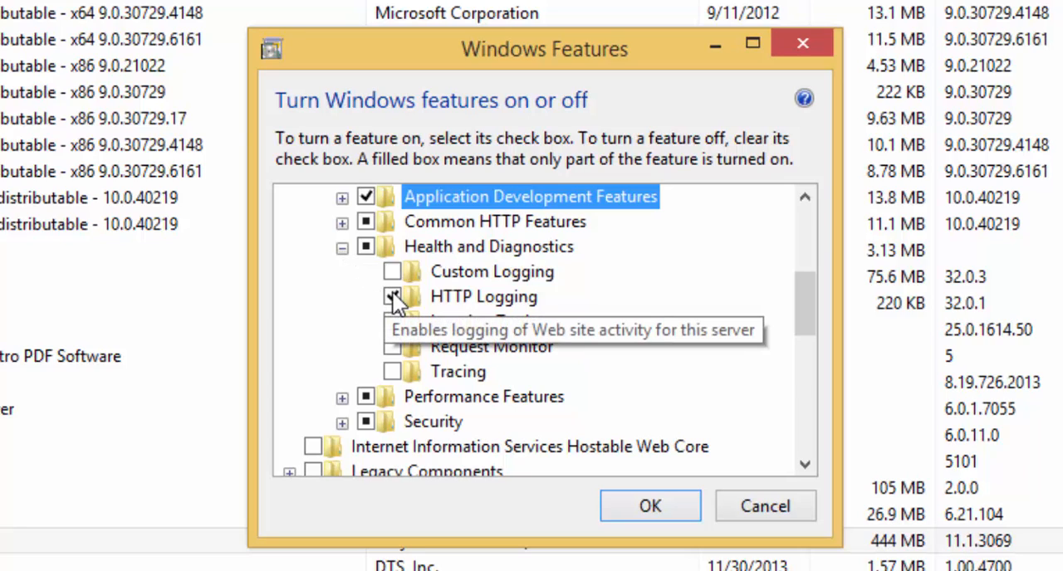
click(341, 247)
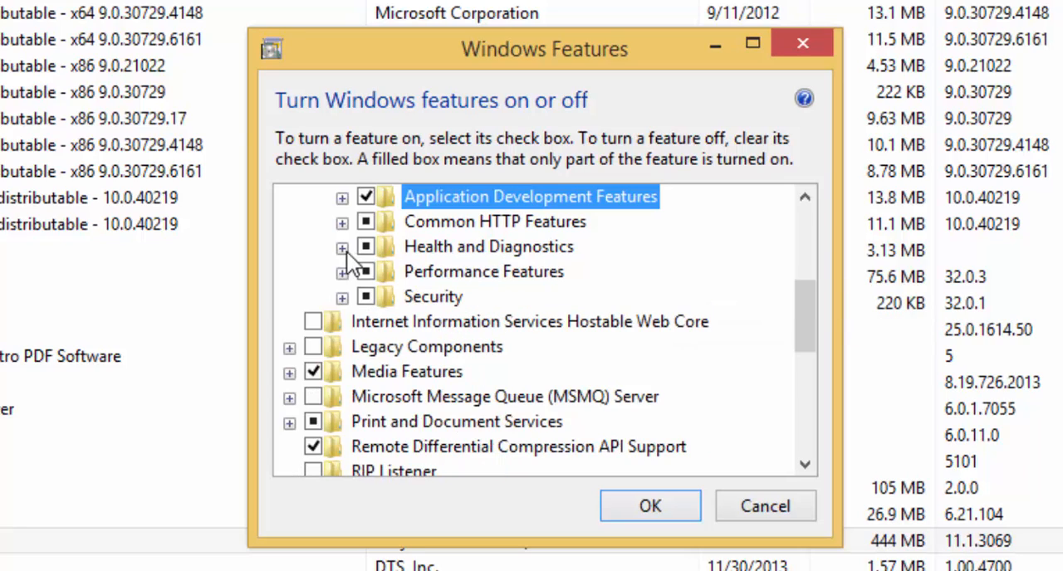
click(342, 273)
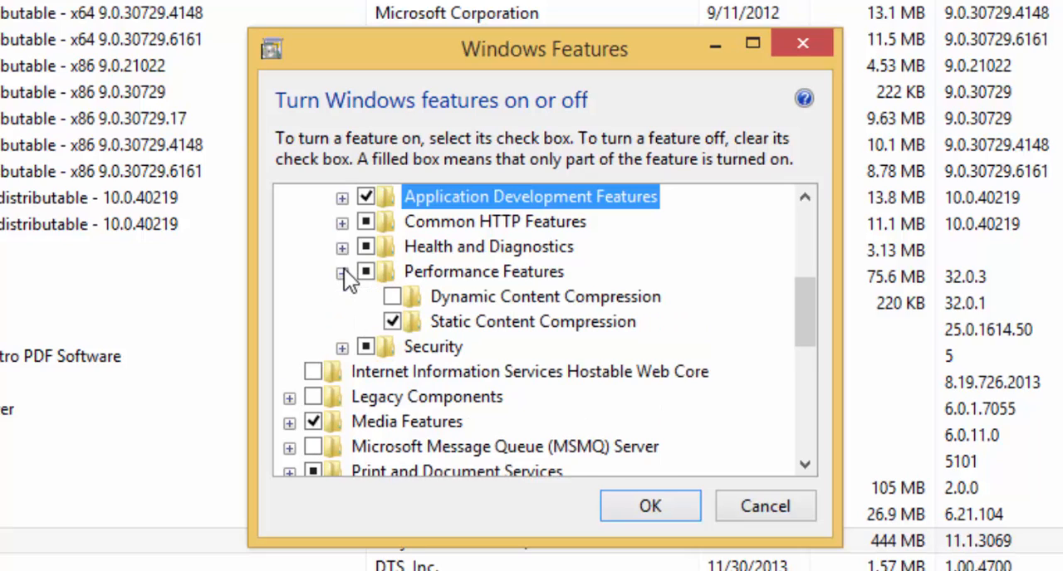
click(392, 321)
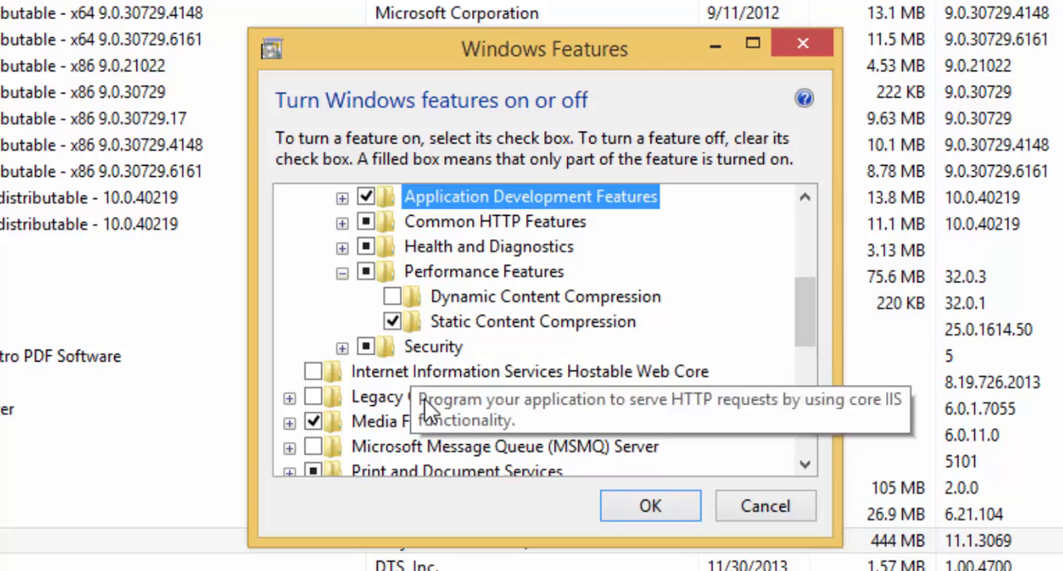
click(342, 347)
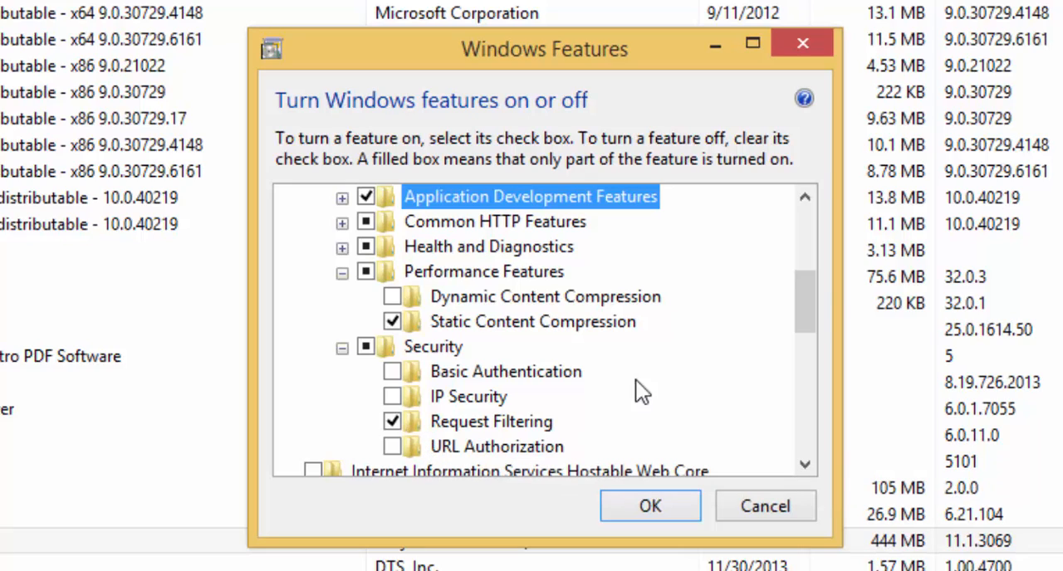
Apply the Windows feature changes and close the completion dialog.
drag(810, 317, 797, 278)
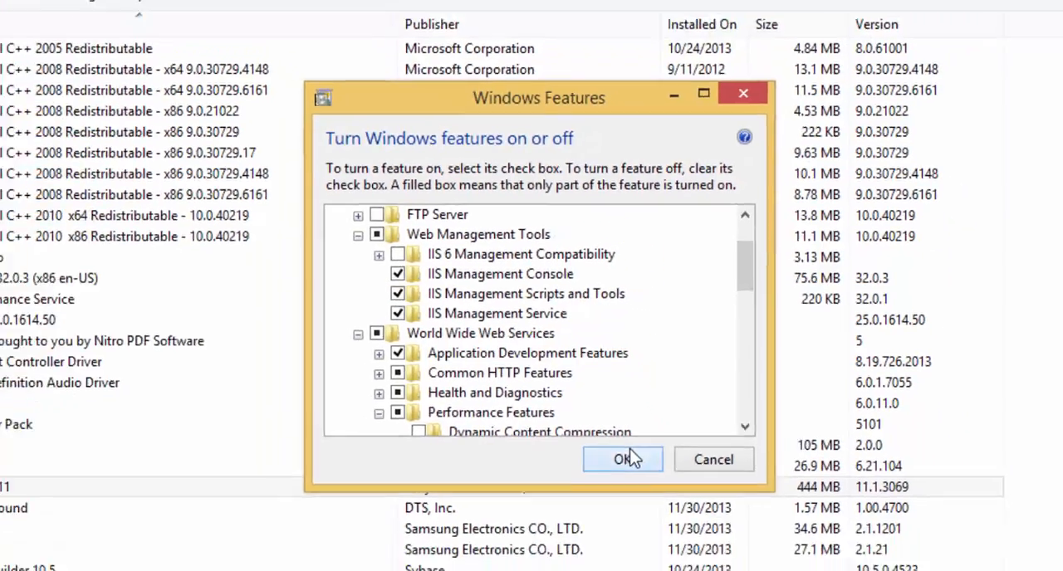
click(625, 460)
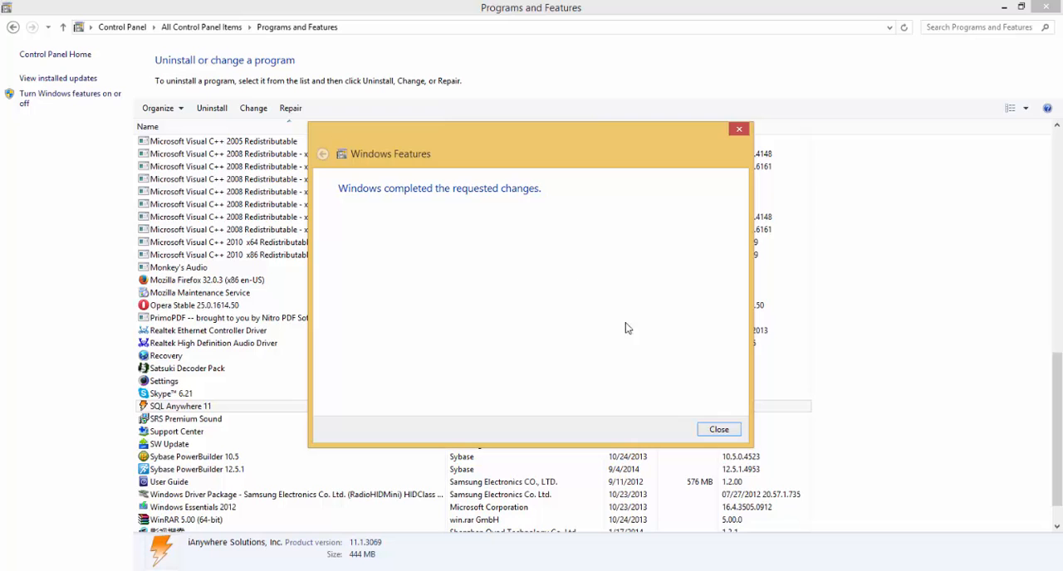
click(718, 431)
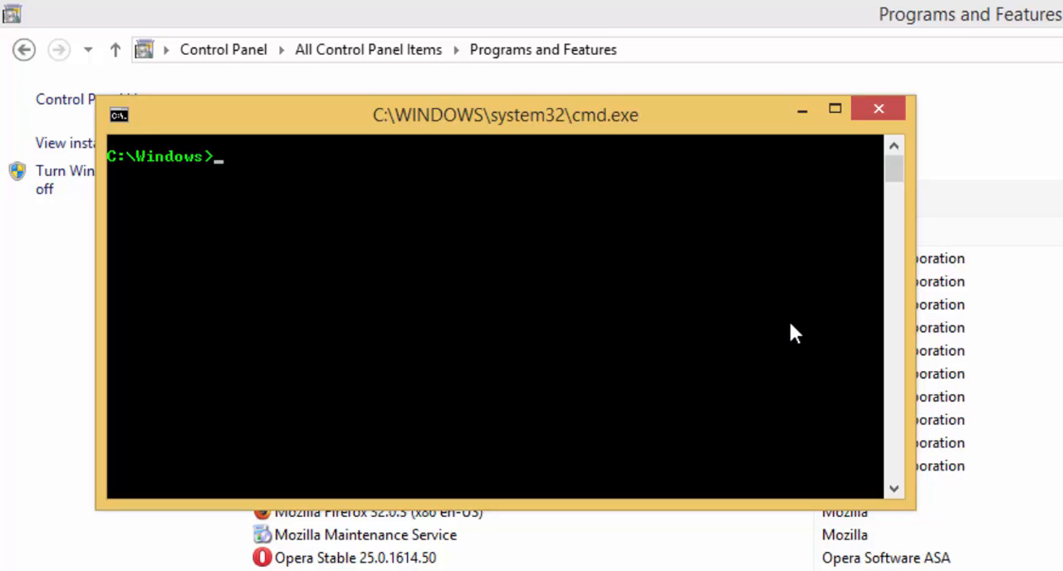
In the Command Prompt, change from C:\Windows to the Microsoft.NET\Framework64 directory.
text(cd Microsoft.NET)
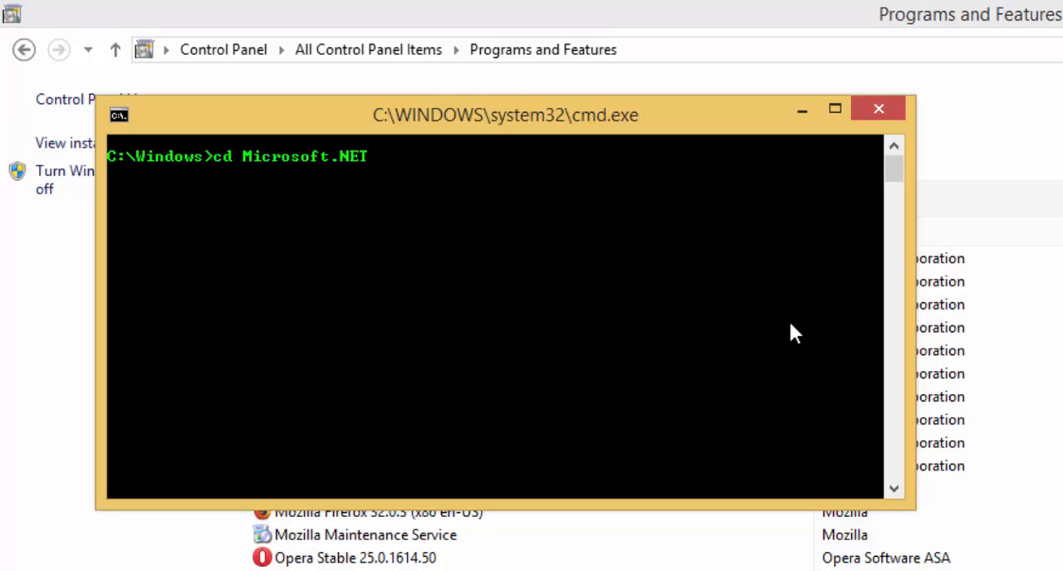
key(Return)
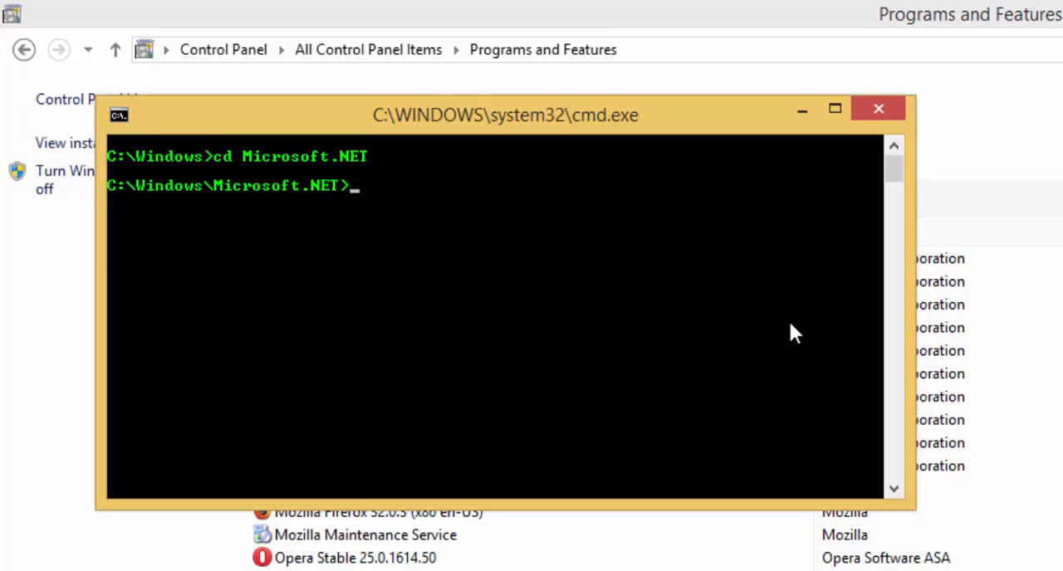
text(cd Framework64)
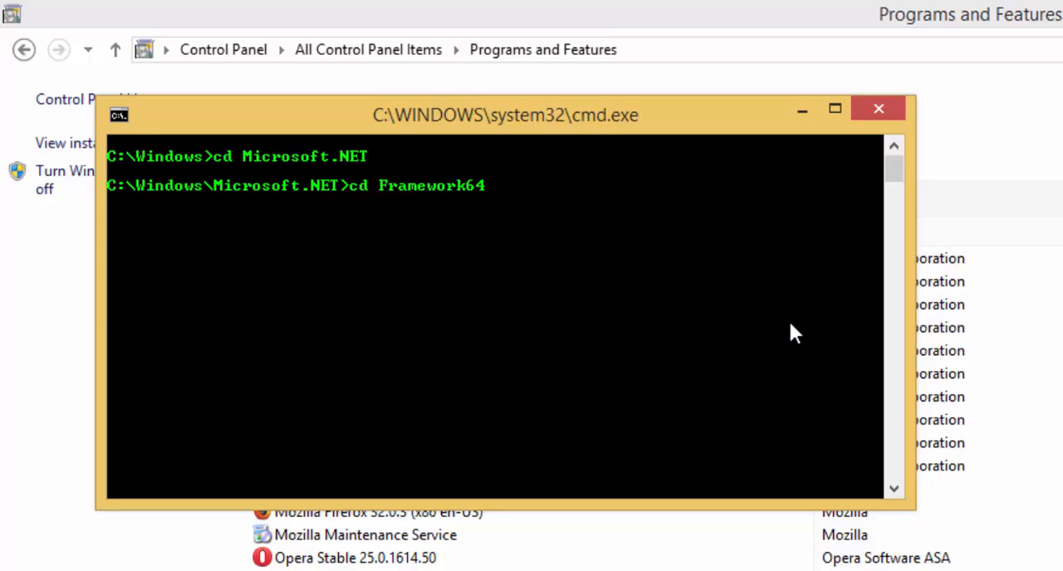
key(Return)
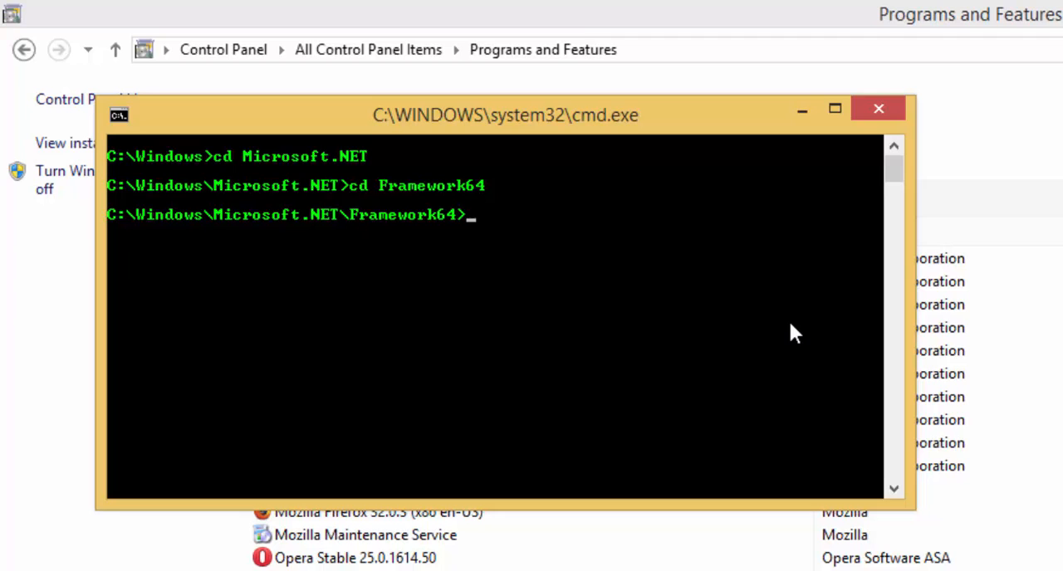
List the contents of the Framework64 directory and change into its v4.0.30319 subdirectory.
text(dir)
key(Return)
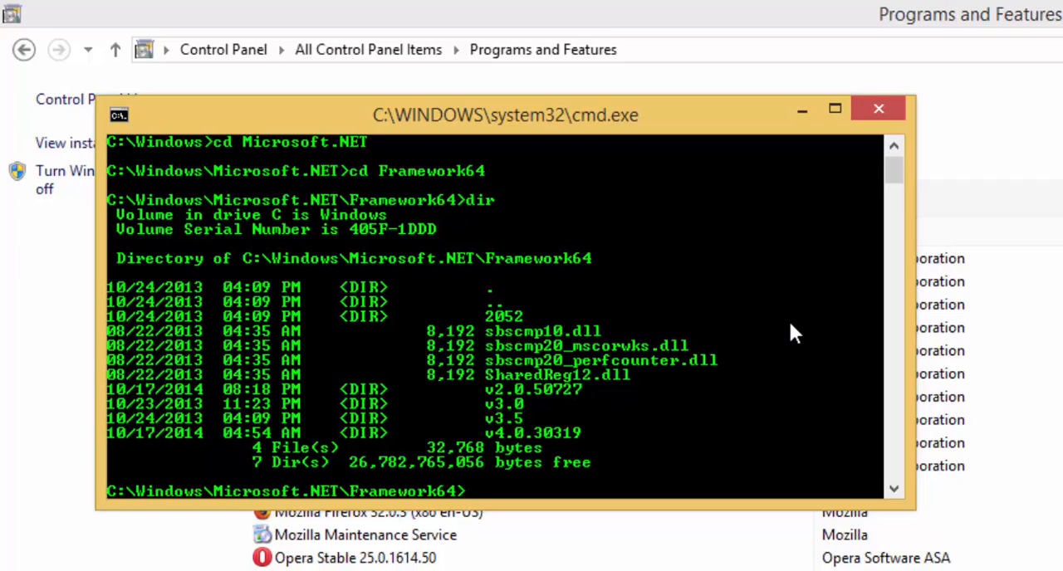
text(cd v4.0.30319)
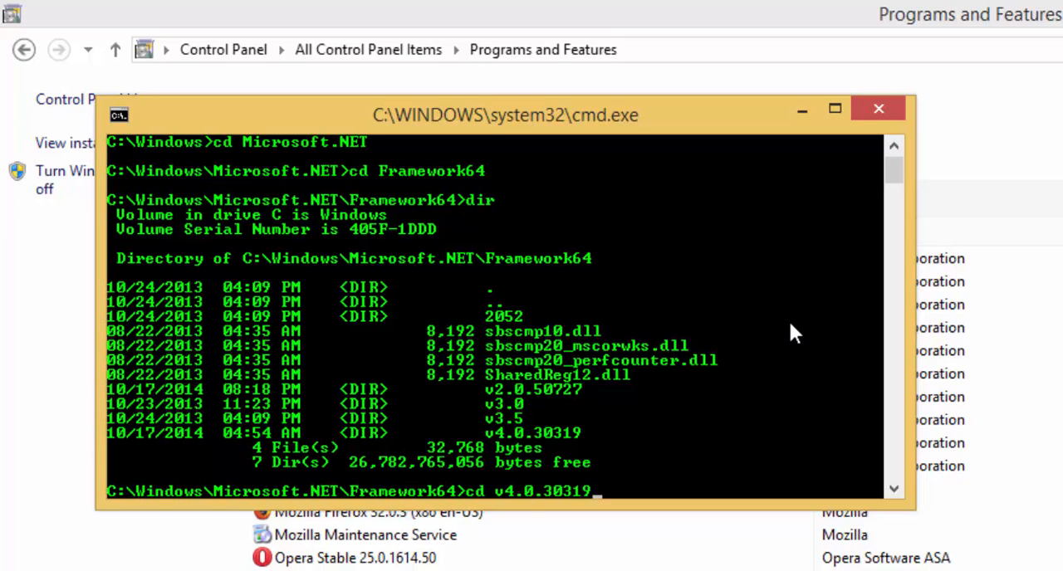
key(Return)
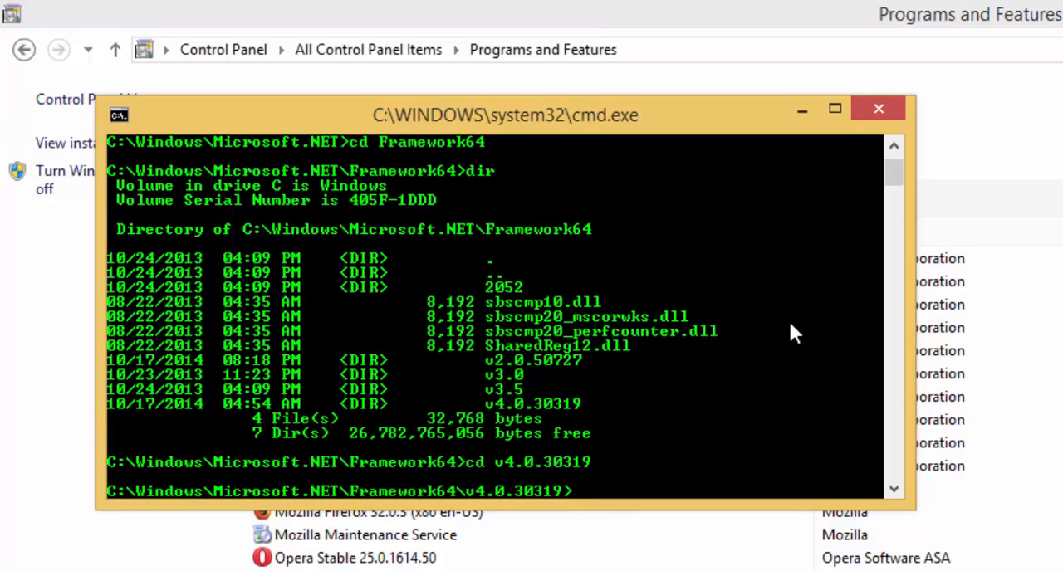
Enter the command aspnet_regiis.exe -i in the v4.0.30319 directory to register ASP.NET with IIS.
text(aspnet_regiis)
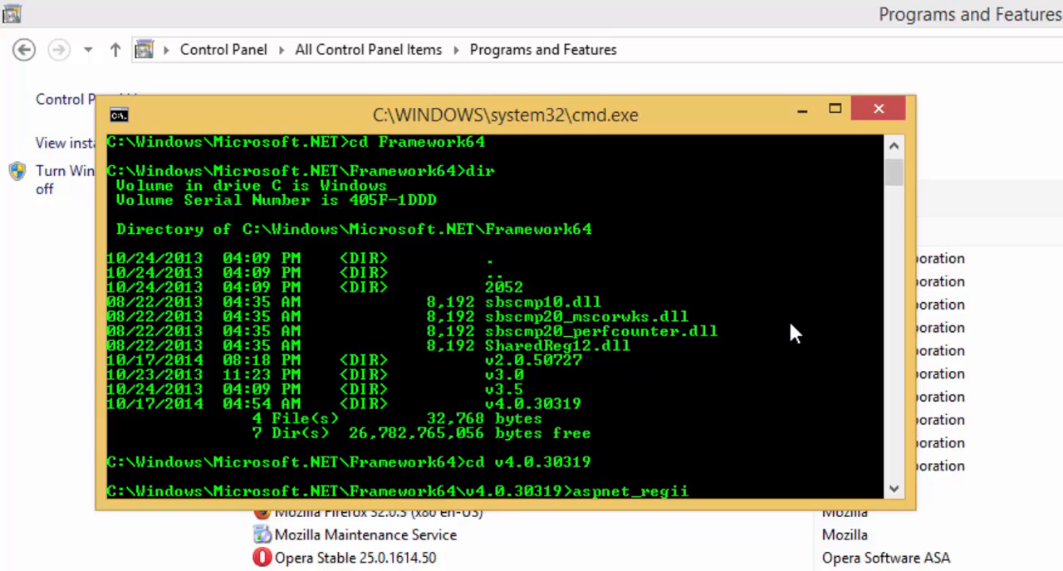
text(.exe -i)
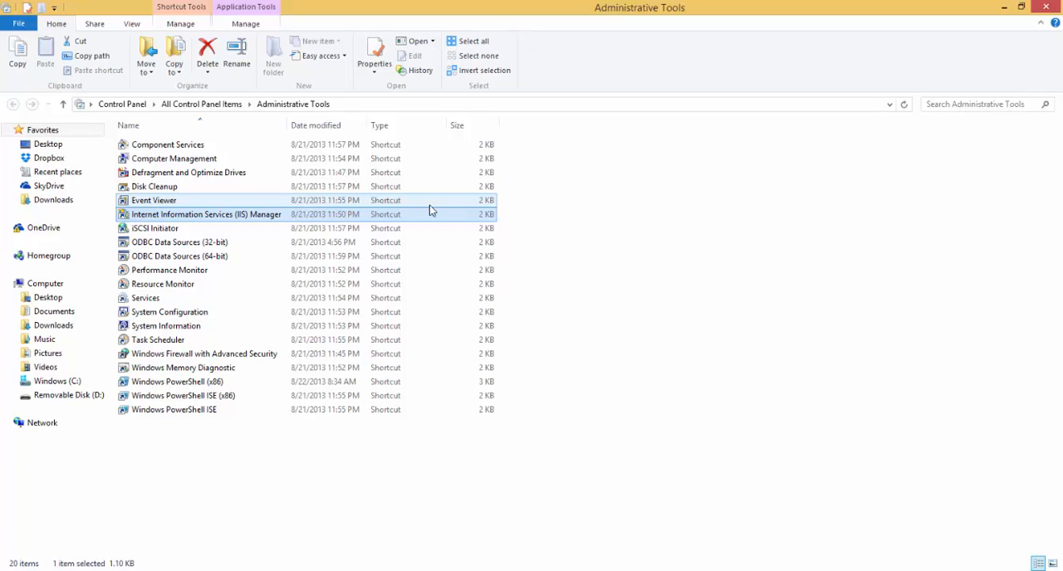
Launch Internet Information Services (IIS) Manager from Administrative Tools and expand the local server in the connections tree.
double_click(233, 216)
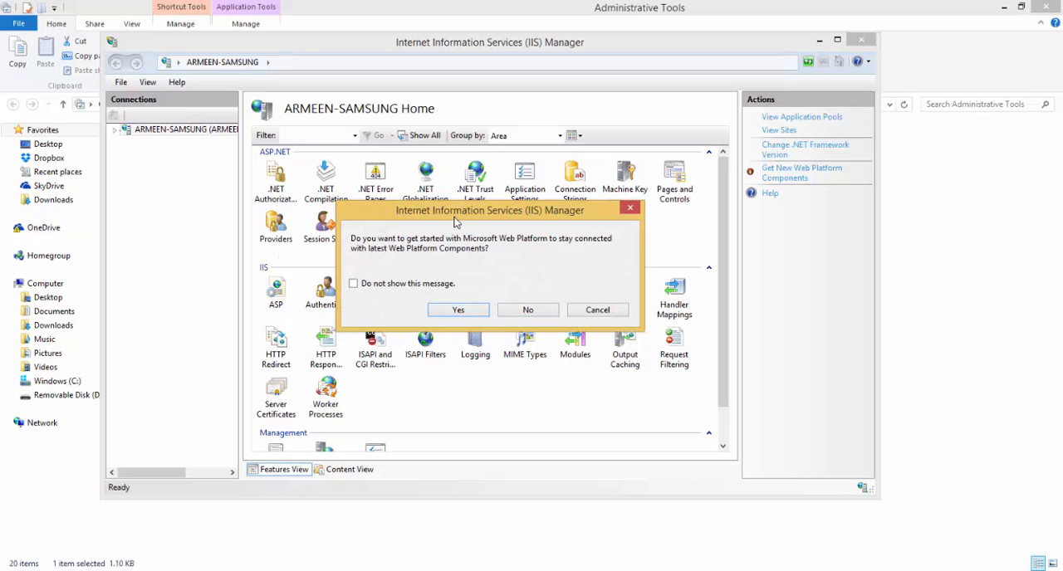
click(630, 208)
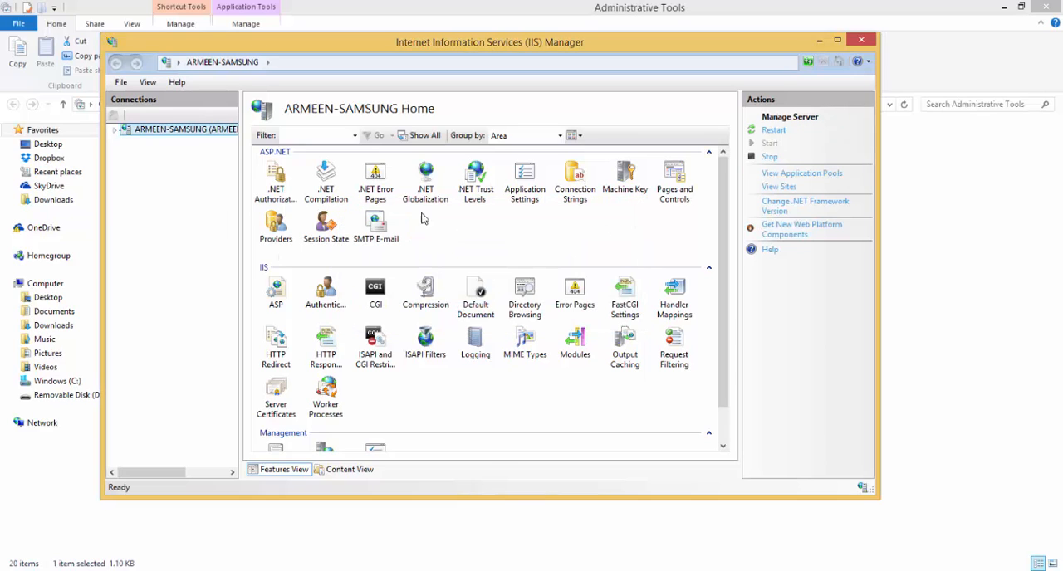
click(115, 132)
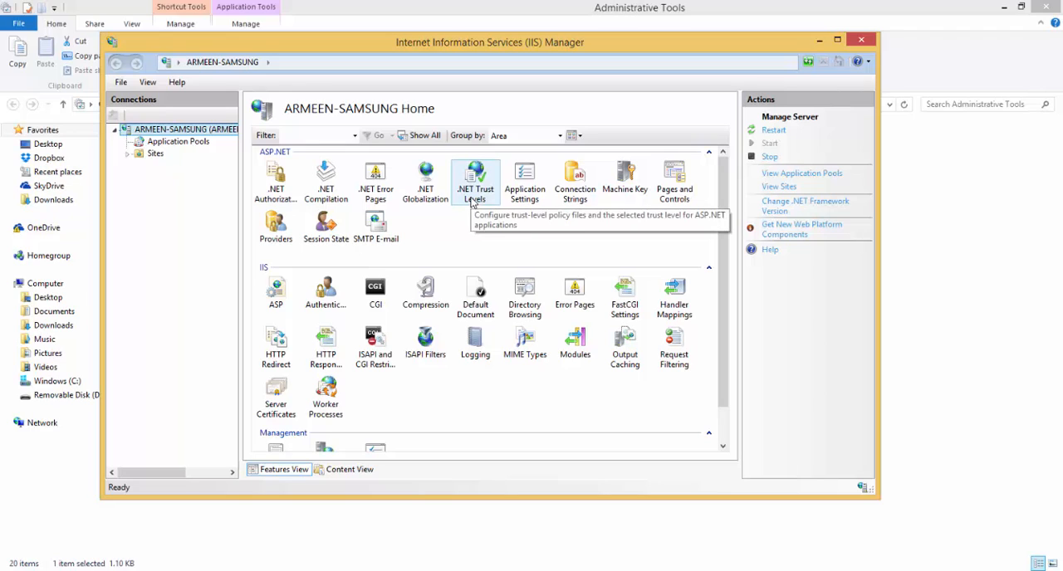
Choose Full (internal) as the server's .NET trust level and return to the server home page.
click(472, 203)
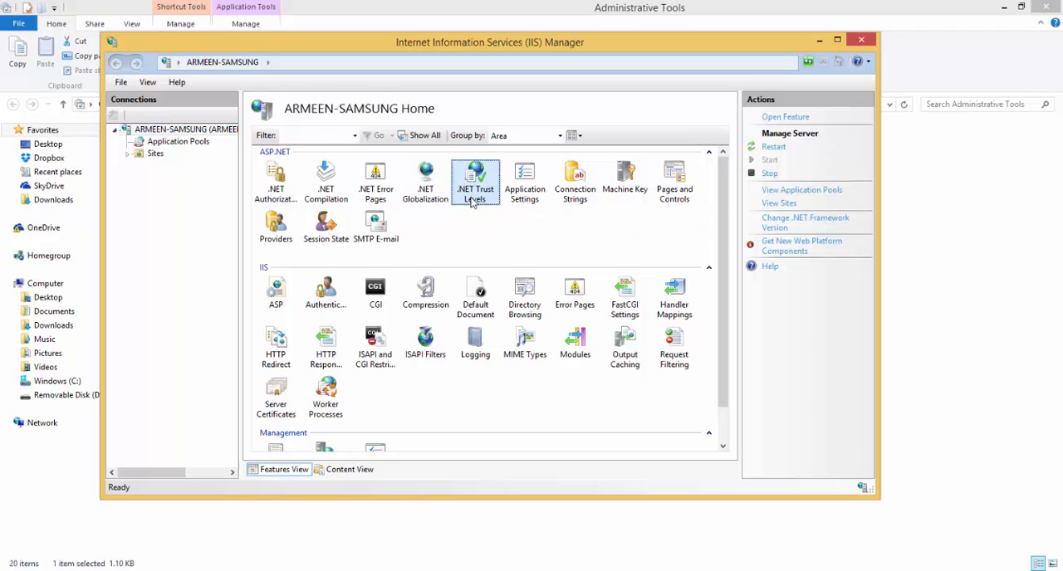
double_click(472, 203)
click(437, 169)
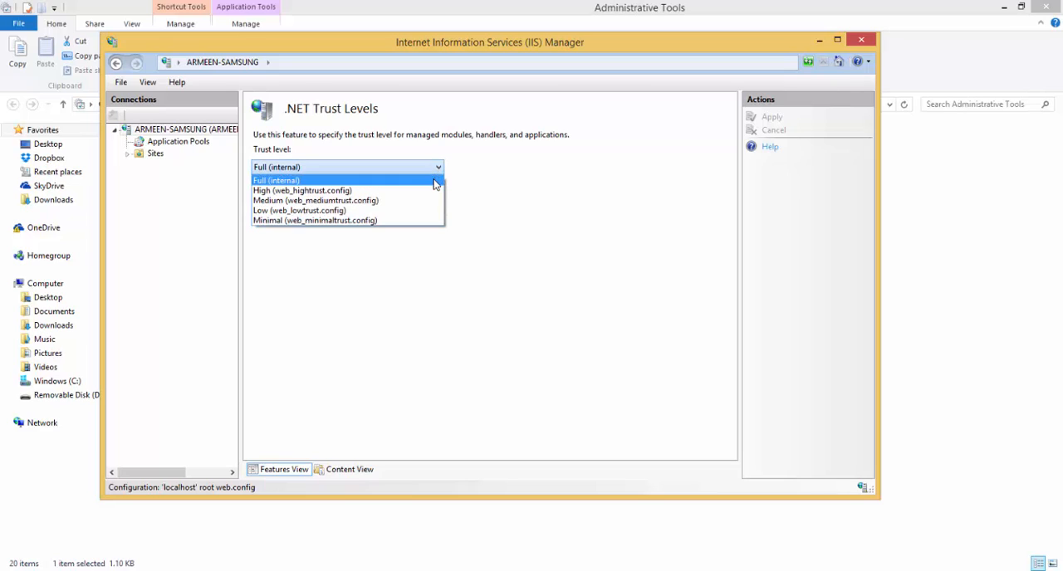
click(433, 181)
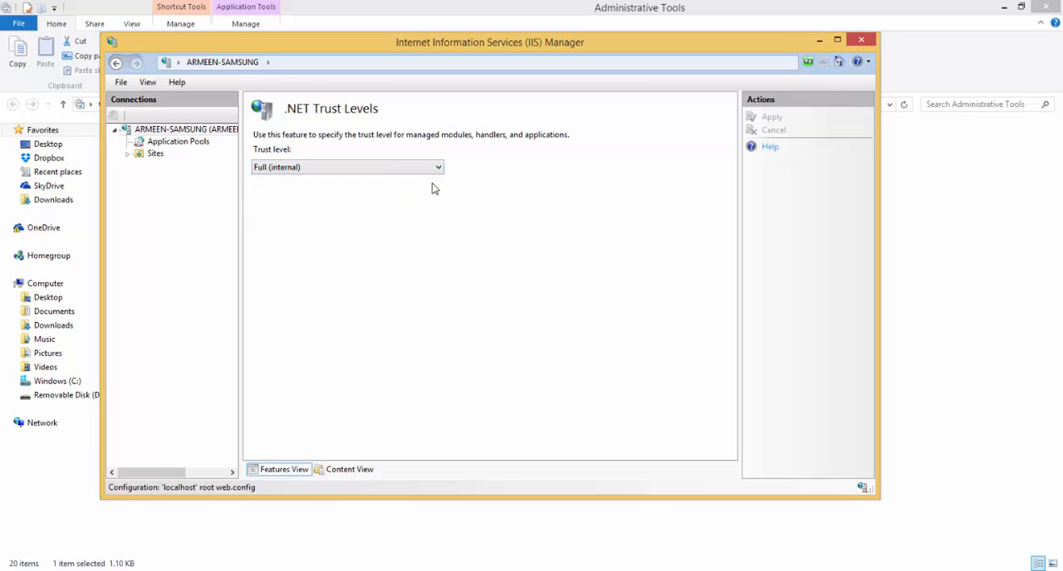
click(117, 65)
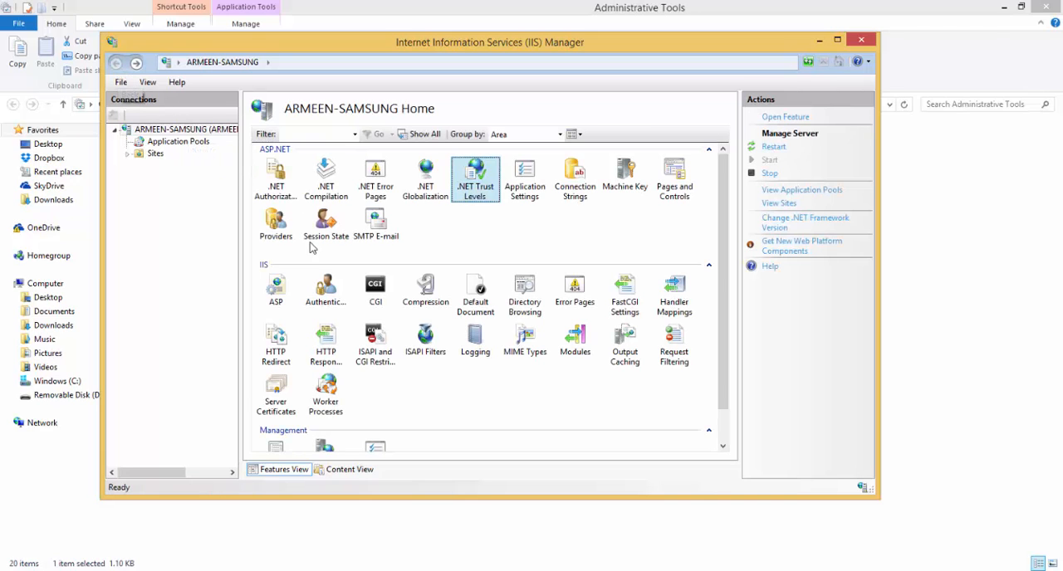
Examine the restrictions and paths of both ASP.NET v4.0.30319 entries under ISAPI and CGI Restrictions, and close IIS Manager.
scroll(719, 232, down, 2)
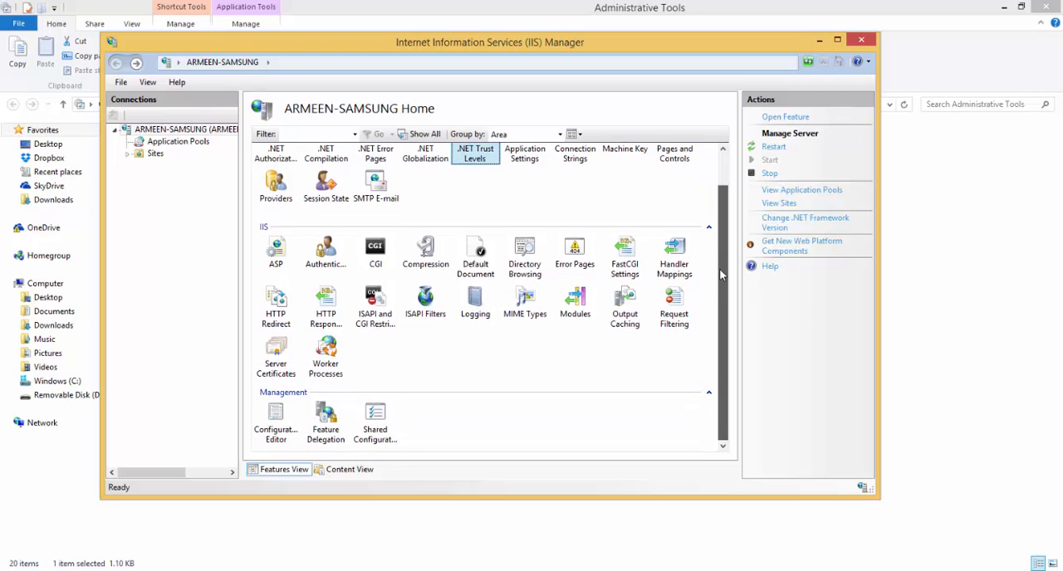
click(372, 303)
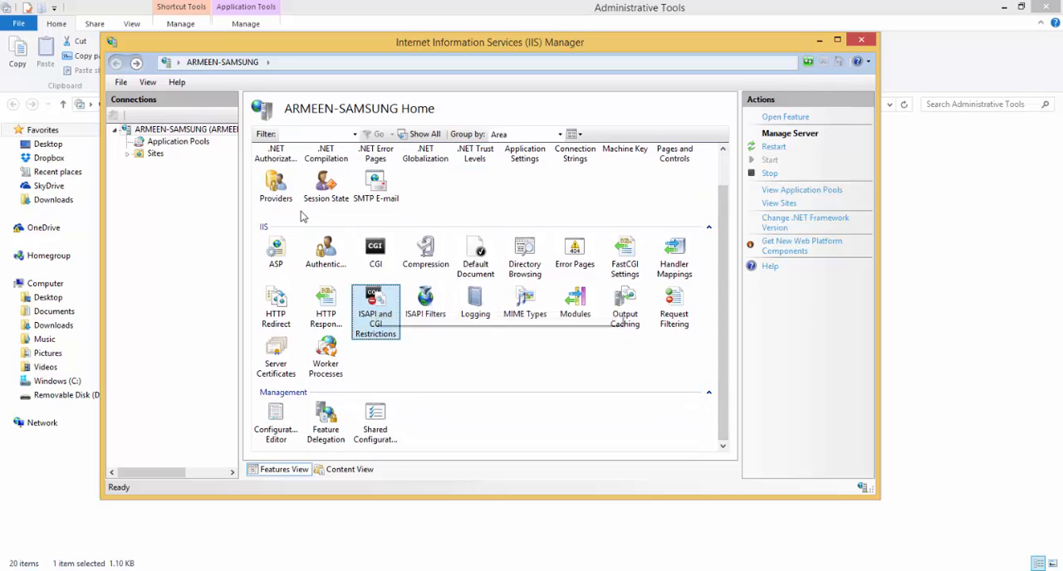
double_click(383, 300)
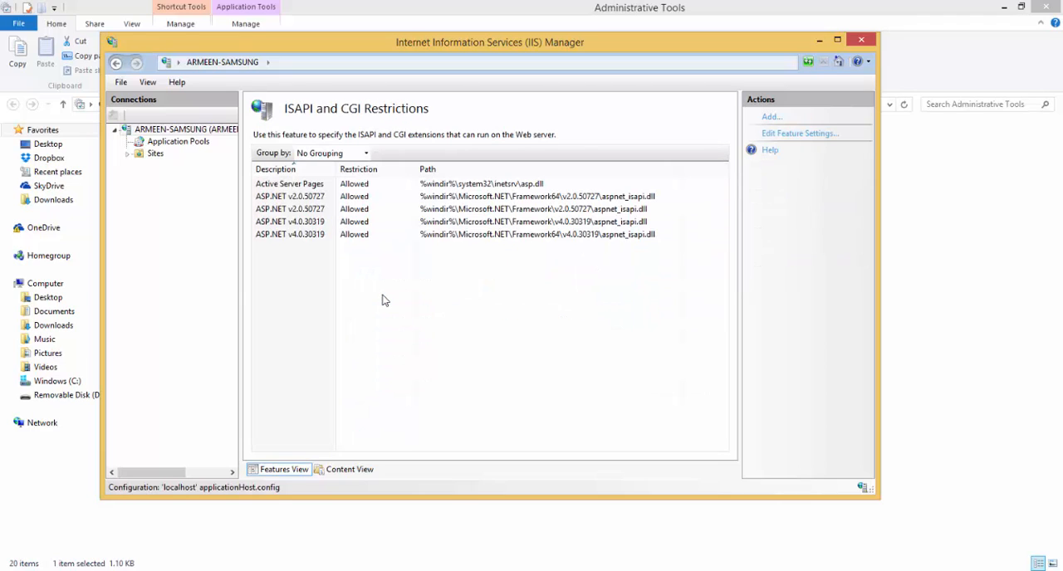
click(289, 224)
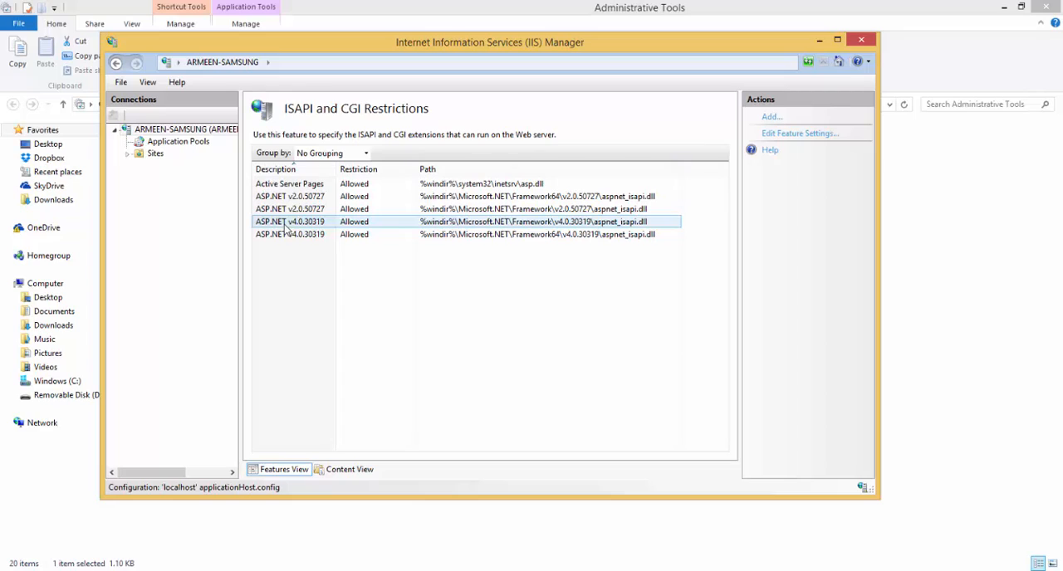
click(295, 234)
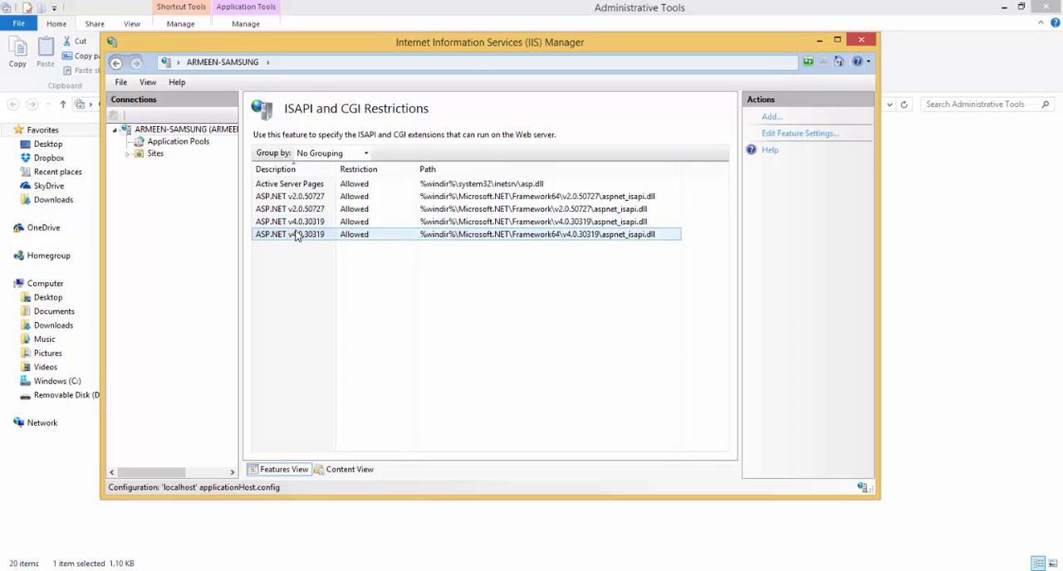
click(298, 225)
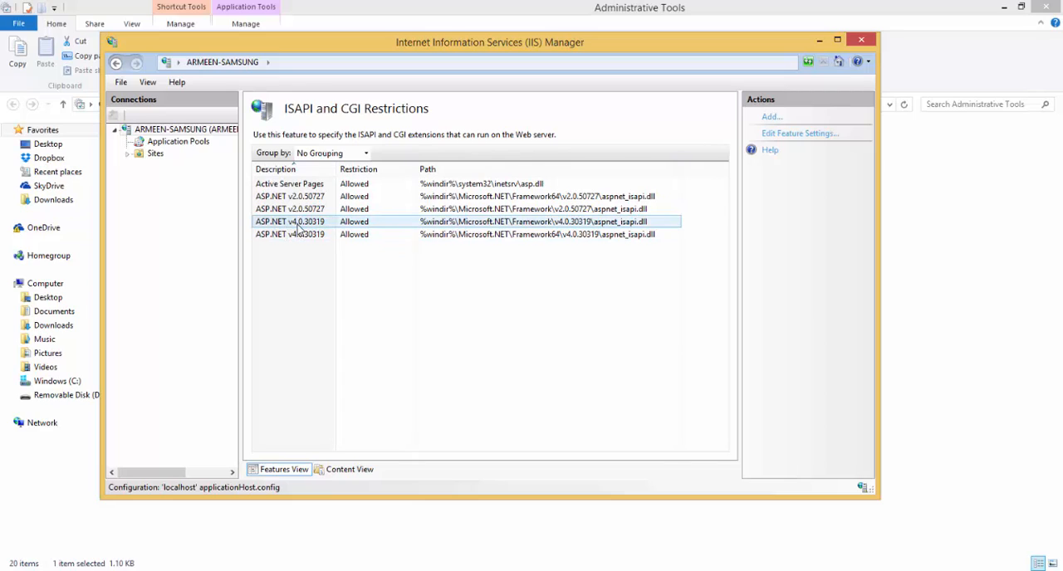
click(302, 236)
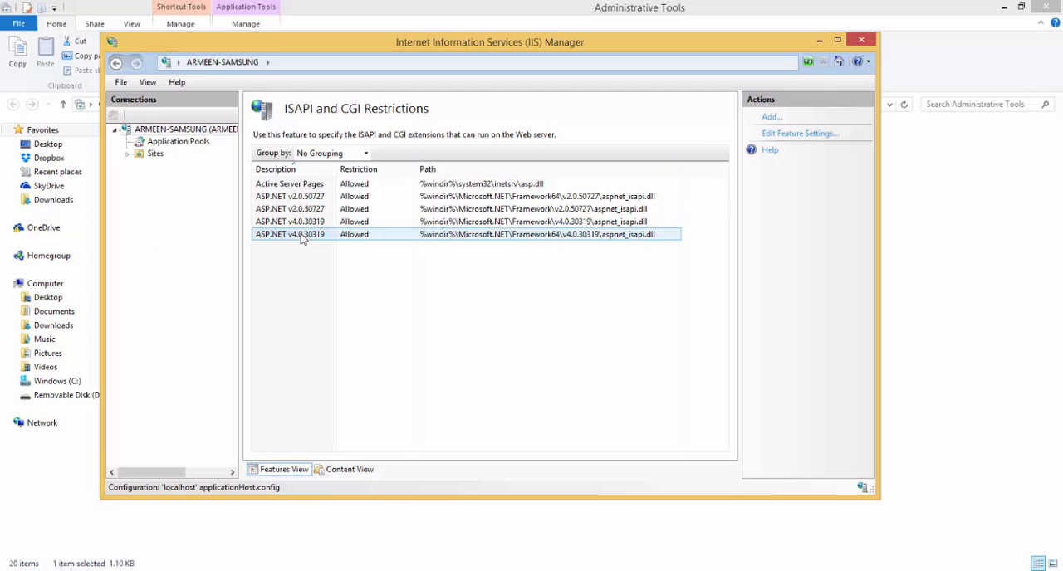
click(531, 224)
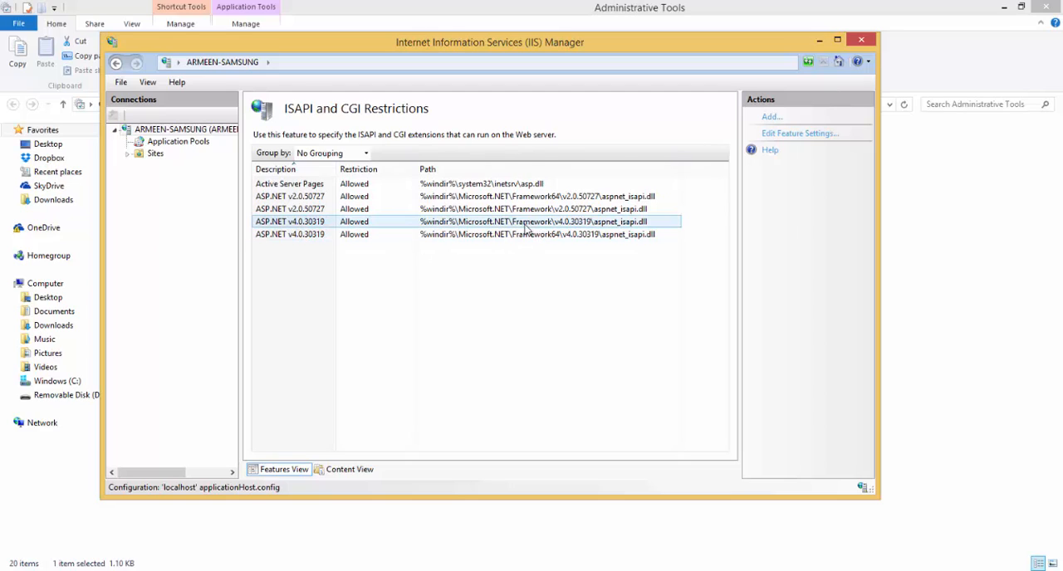
click(548, 235)
click(315, 226)
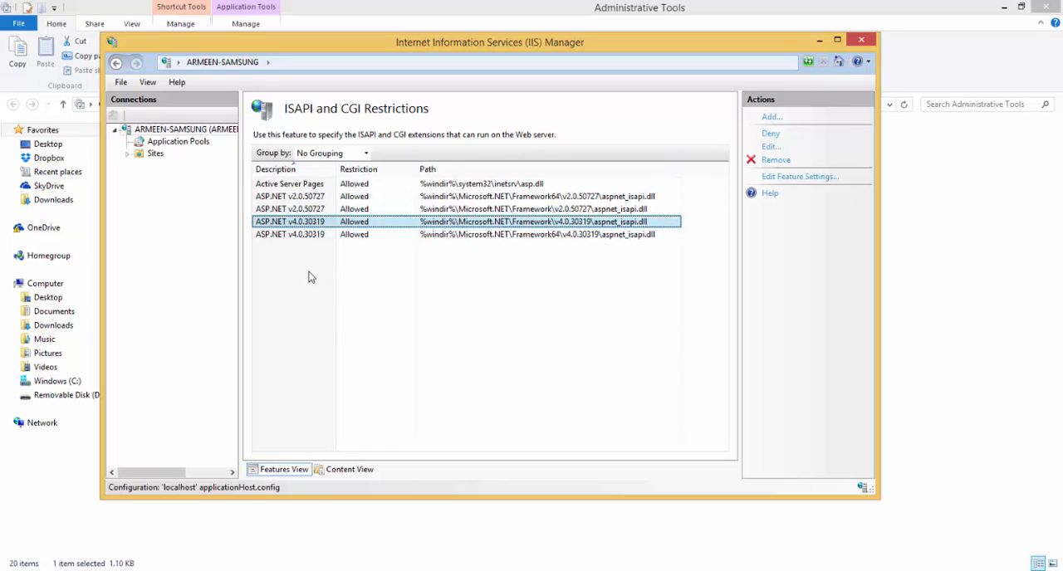
click(861, 41)
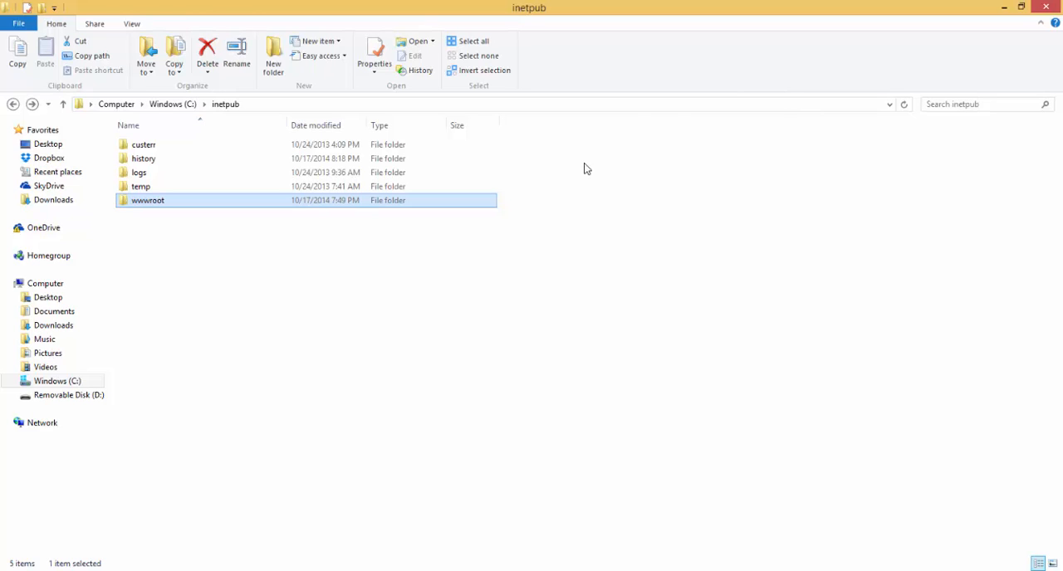
Grant the IIS_IUSRS group full control of the C:\inetpub\wwwroot folder and close the folder's properties.
right_click(151, 206)
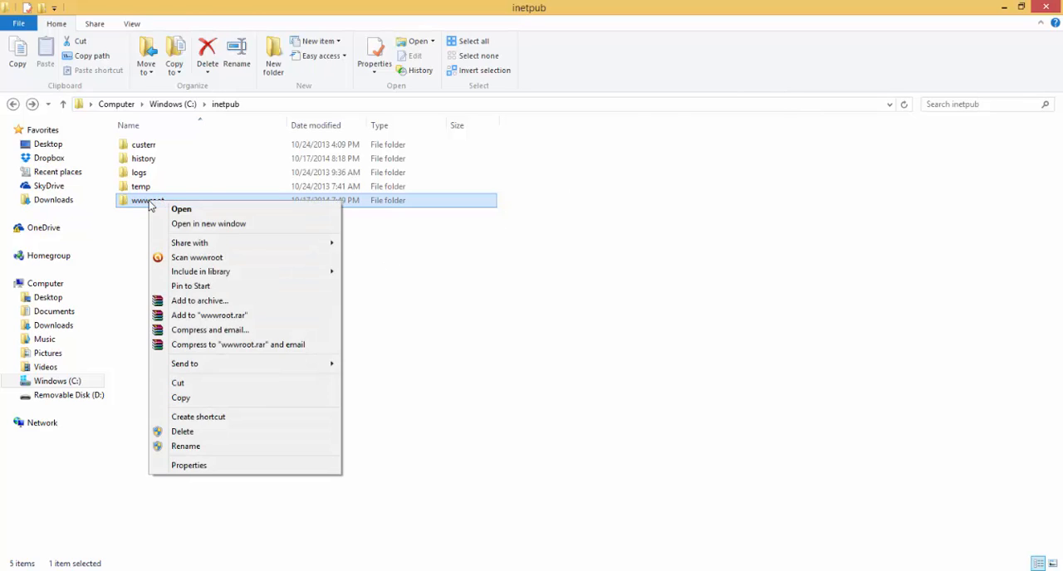
click(233, 467)
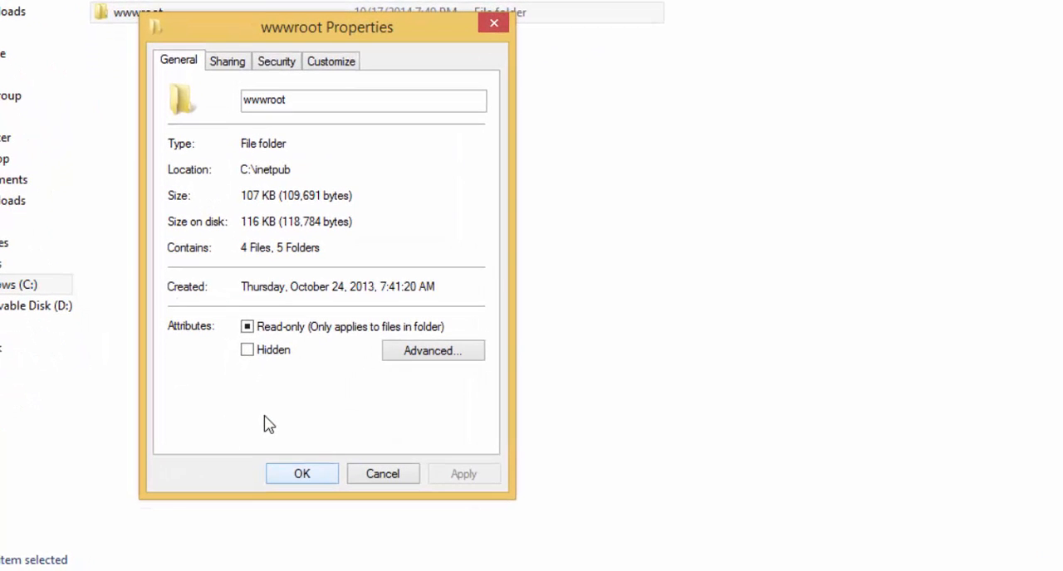
click(278, 63)
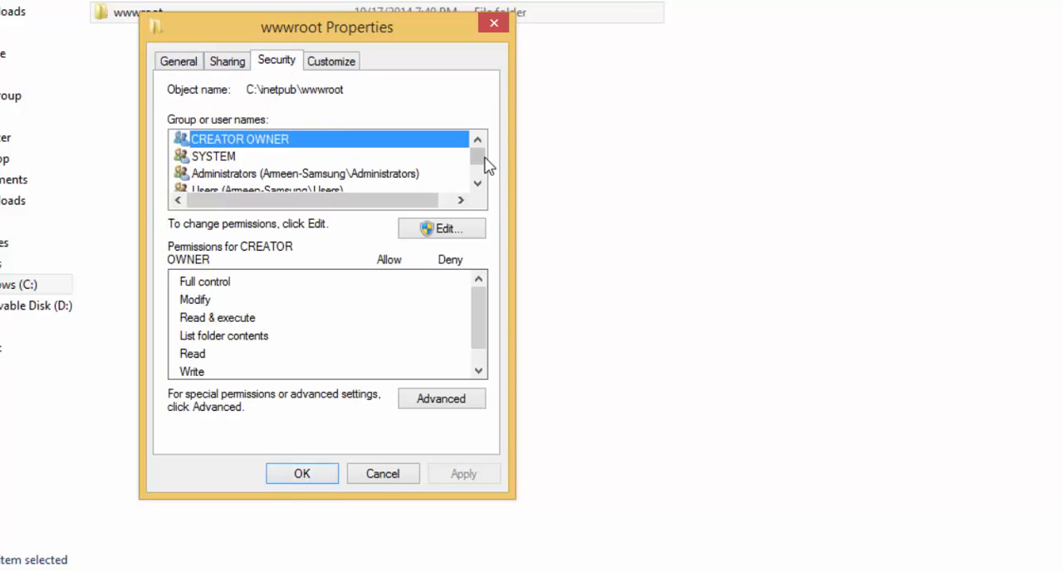
drag(484, 163, 483, 175)
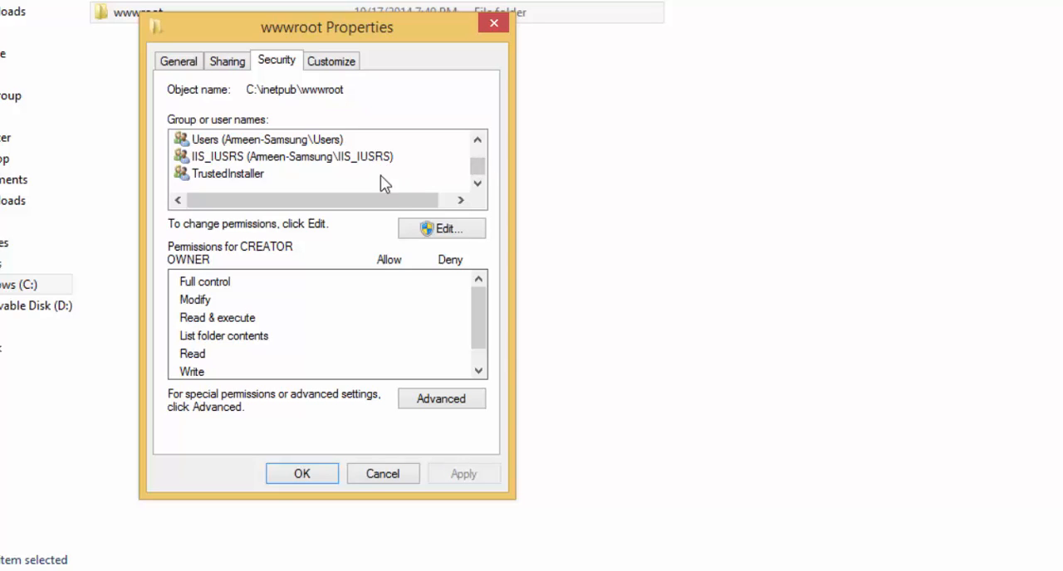
click(444, 232)
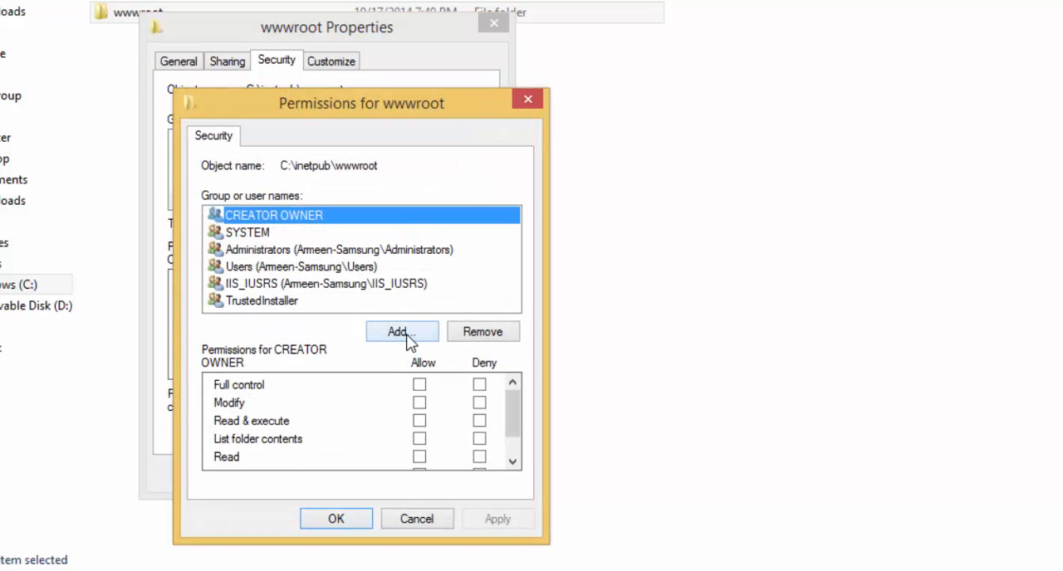
click(337, 291)
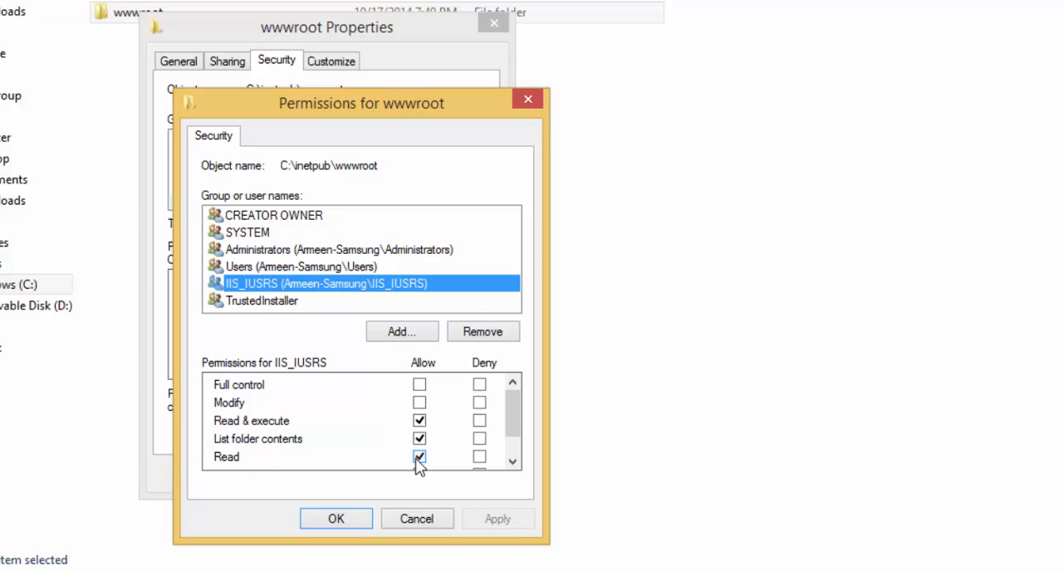
click(419, 385)
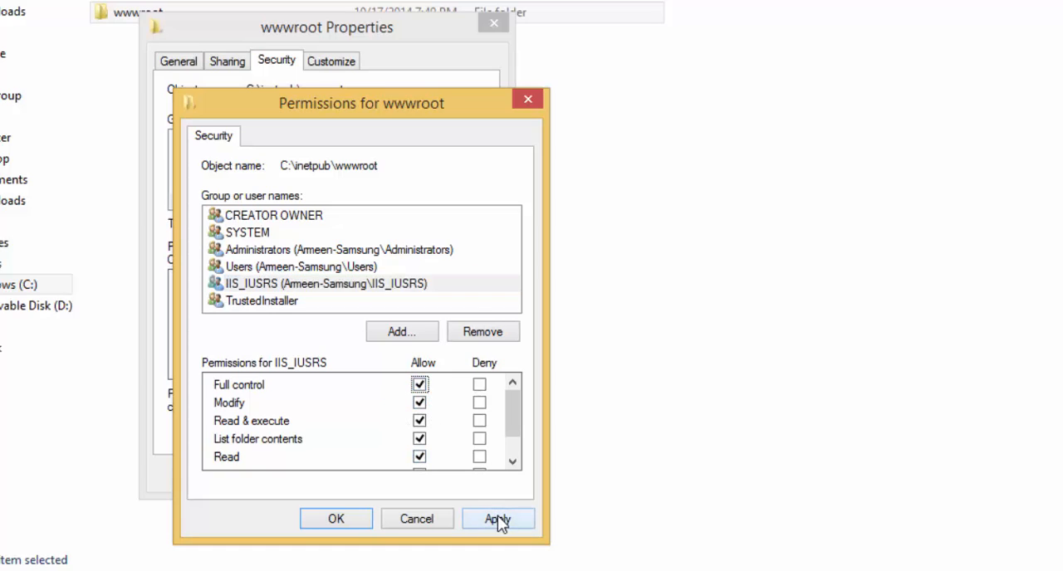
click(498, 519)
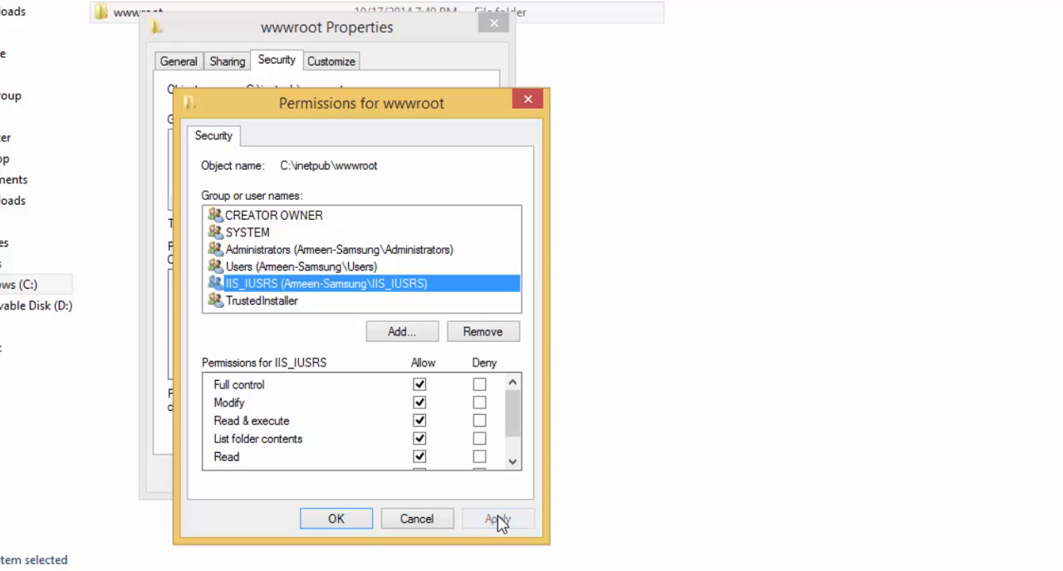
click(335, 519)
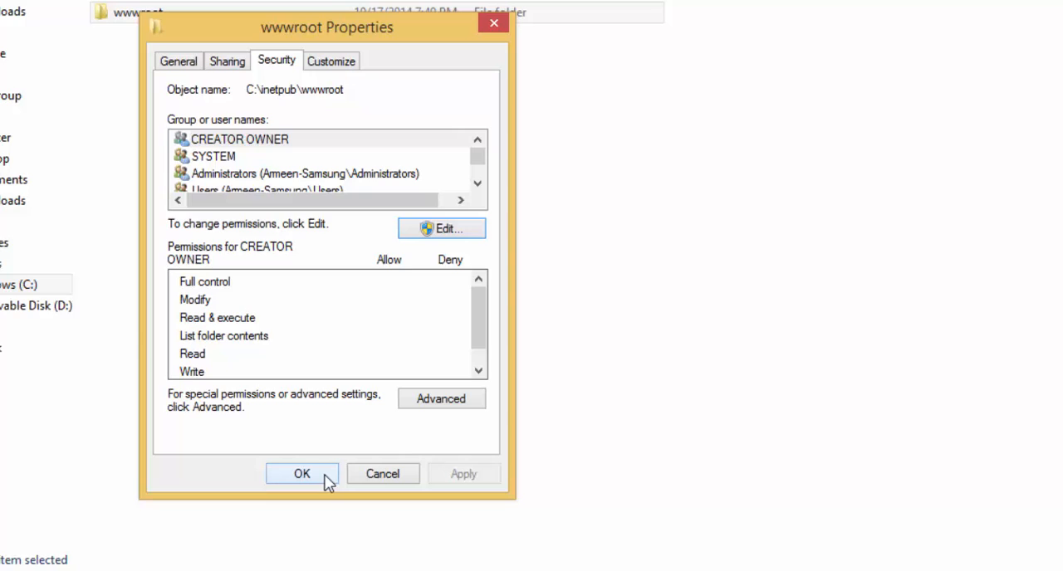
click(327, 479)
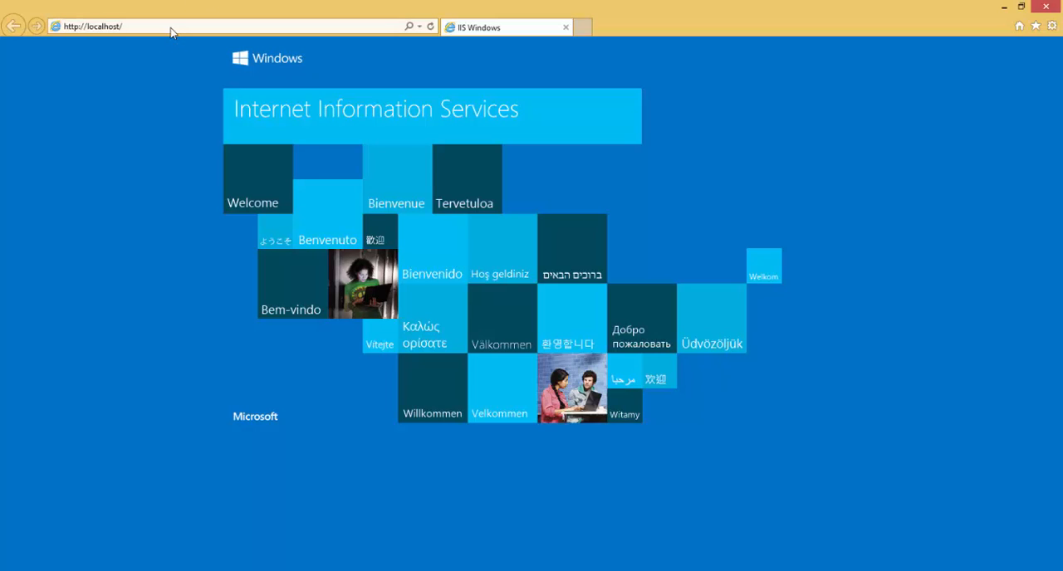
click(172, 32)
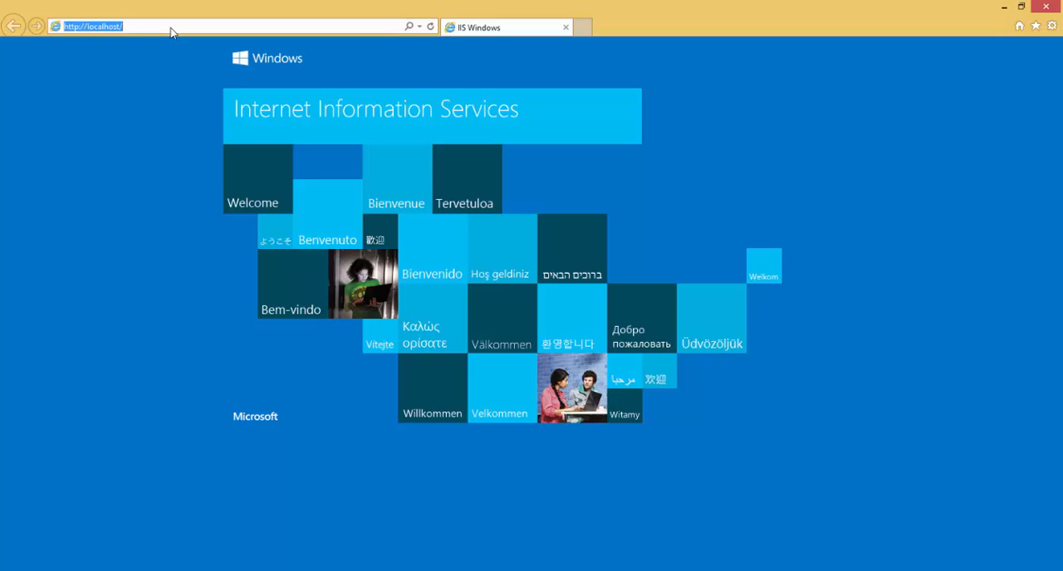
key(Return)
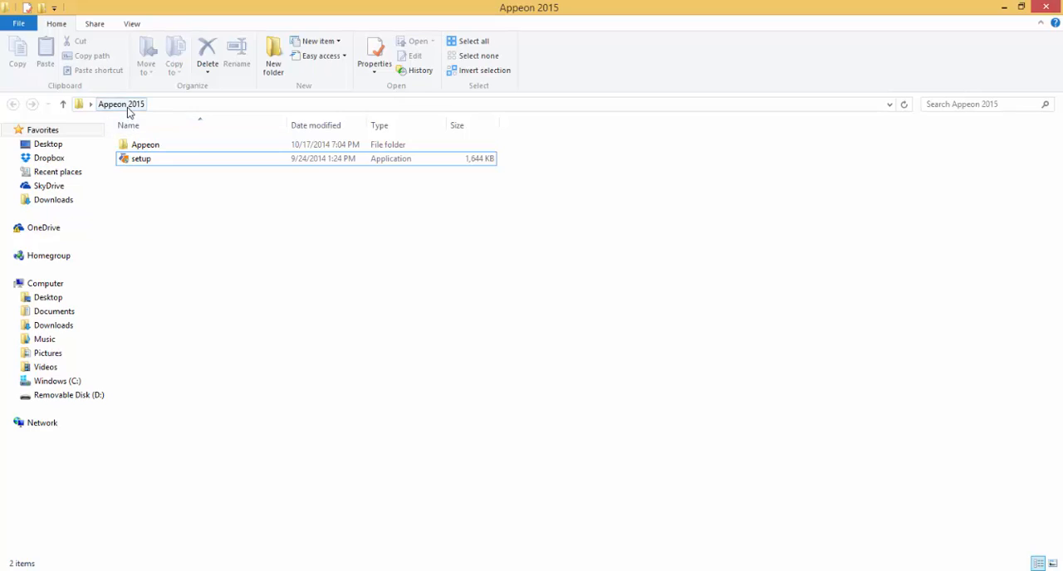
Run setup from the Appeon 2015 folder as administrator and start the Appeon for PowerBuilder 2015 installation.
click(139, 164)
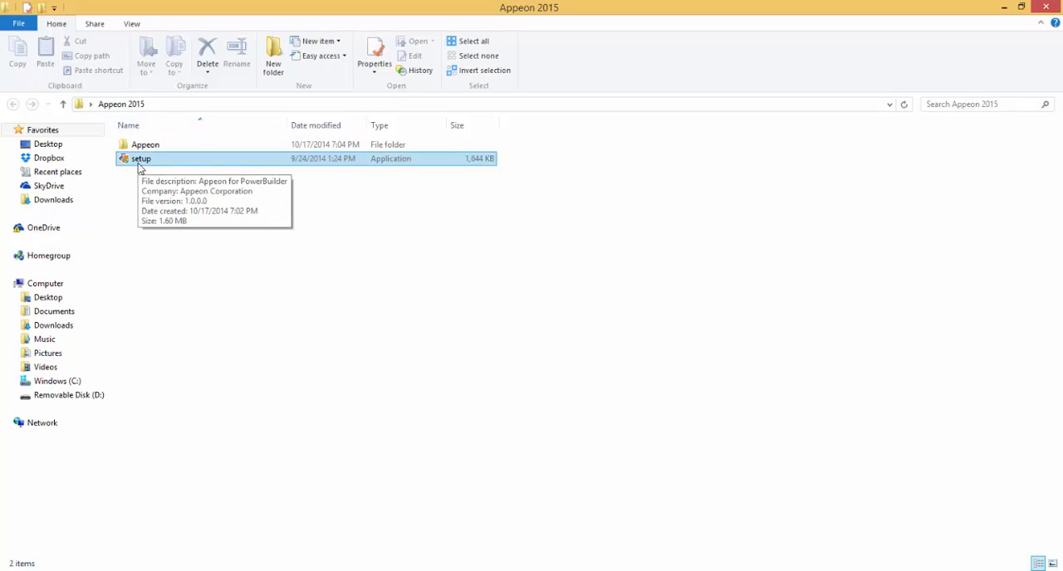
right_click(140, 166)
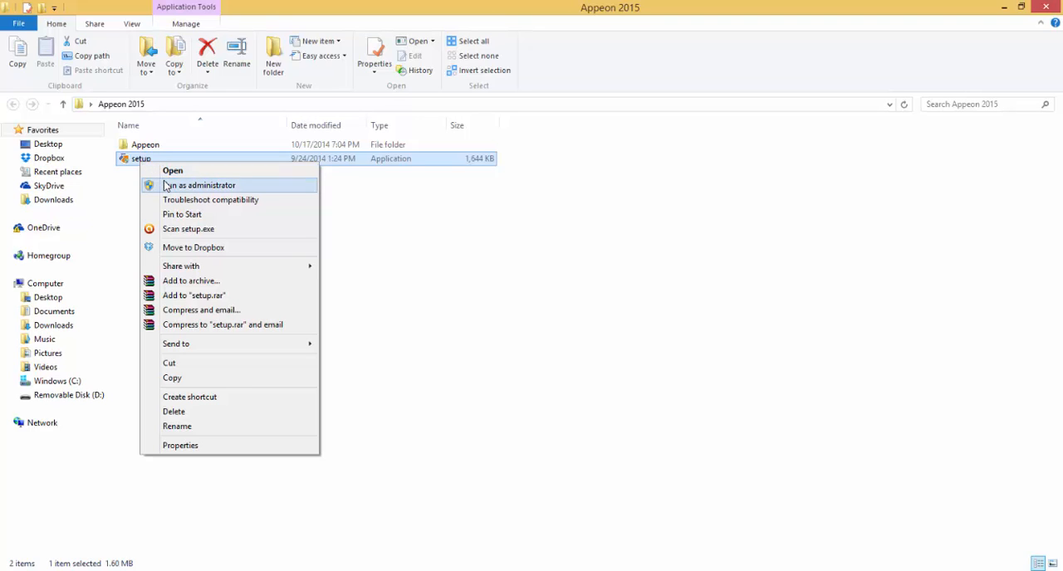
click(166, 185)
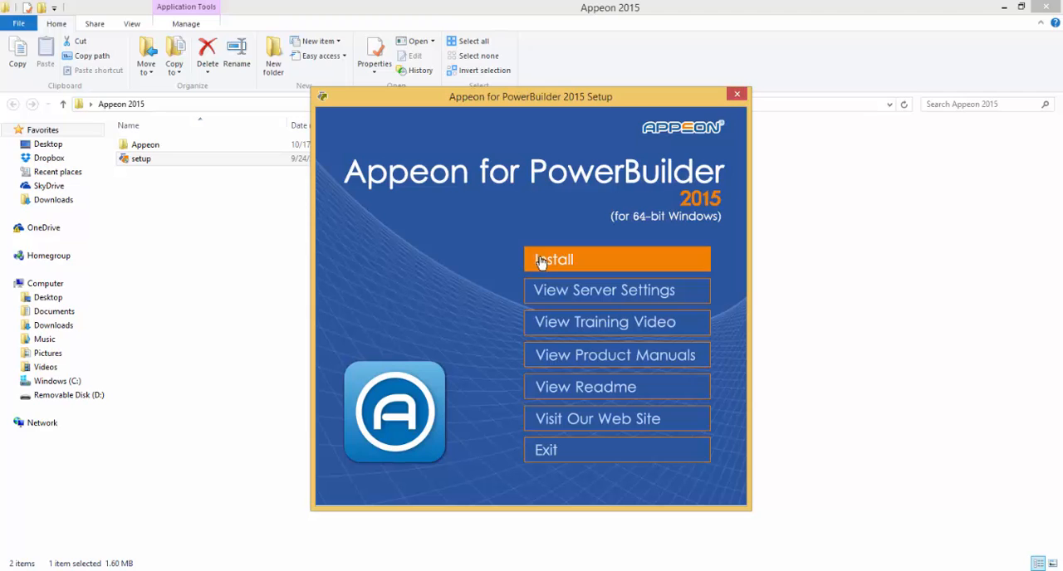
drag(562, 105, 519, 106)
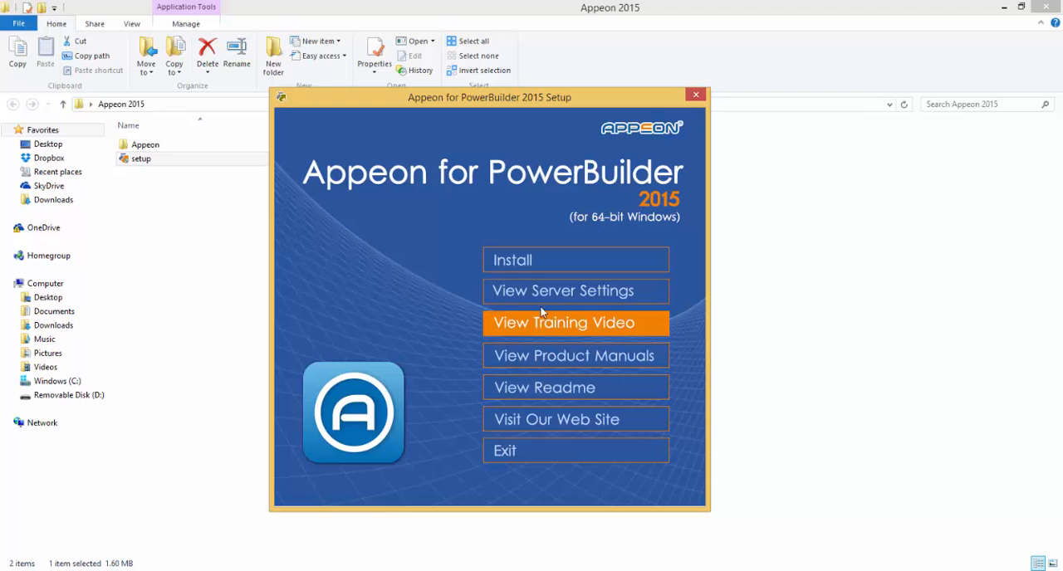
click(529, 261)
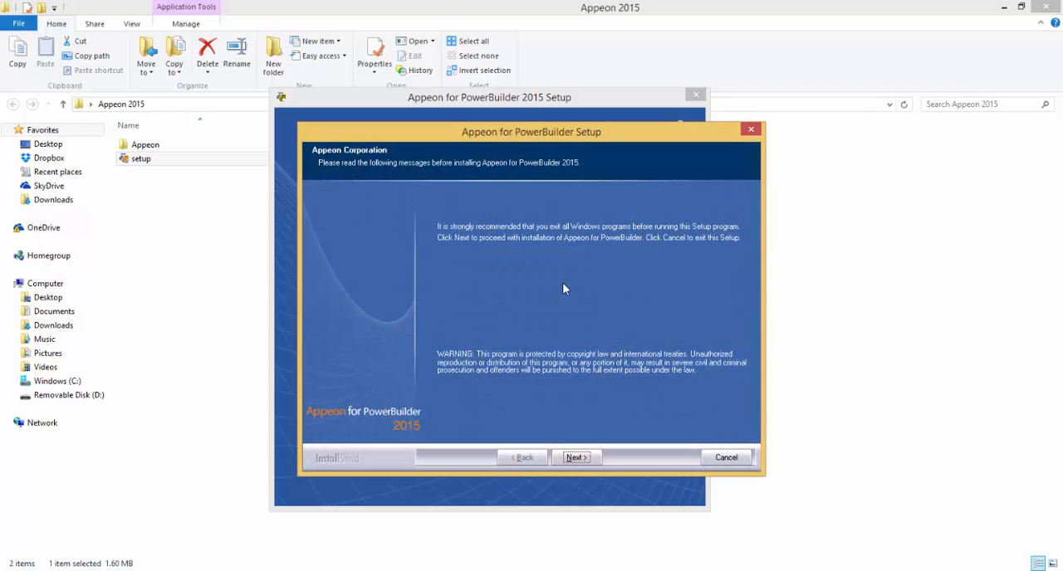
Accept the license agreement and continue with the Trial Edition of Appeon Universal and the preselected setup components.
click(576, 458)
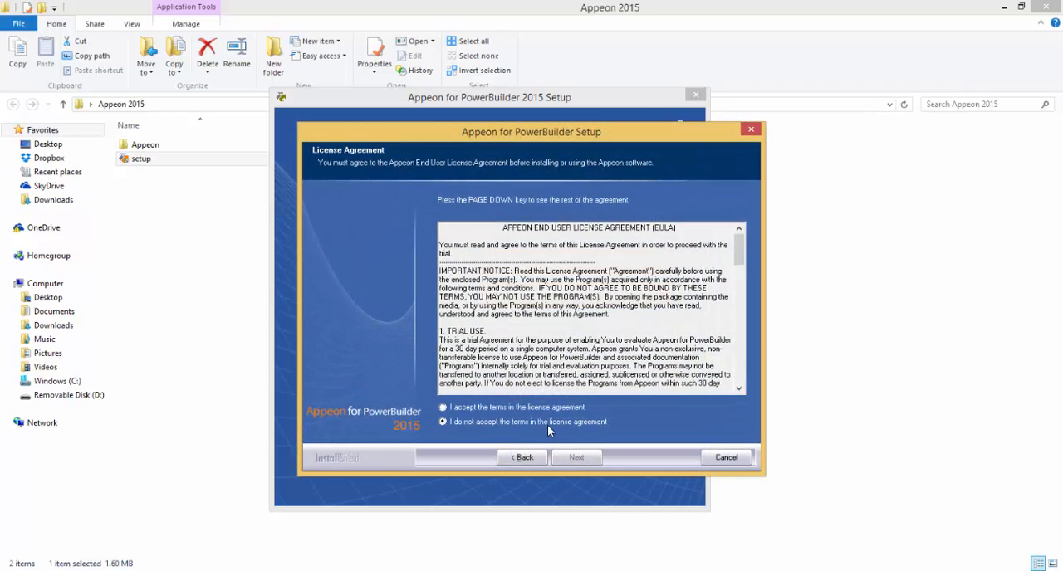
click(525, 408)
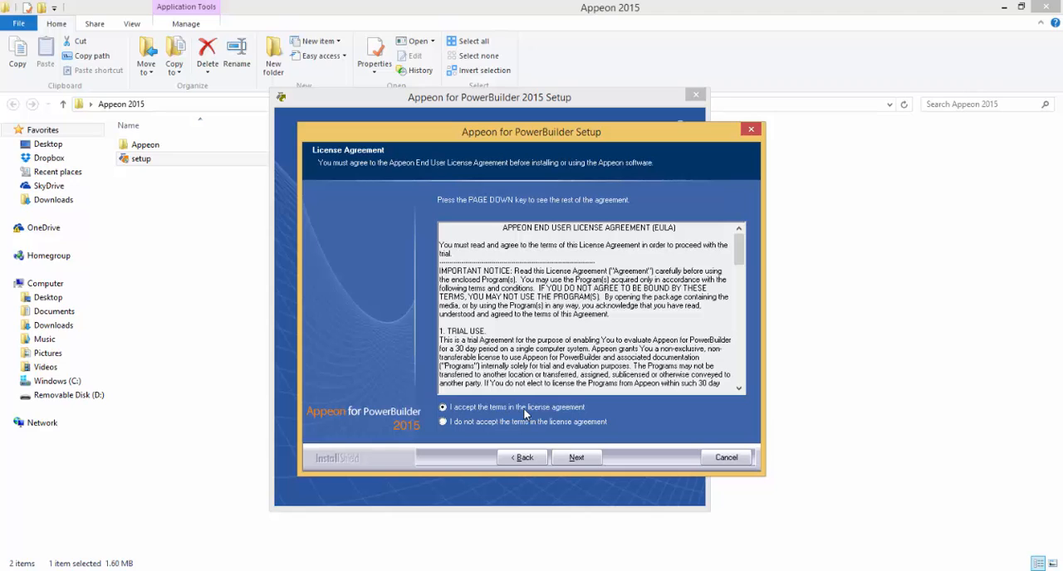
click(573, 458)
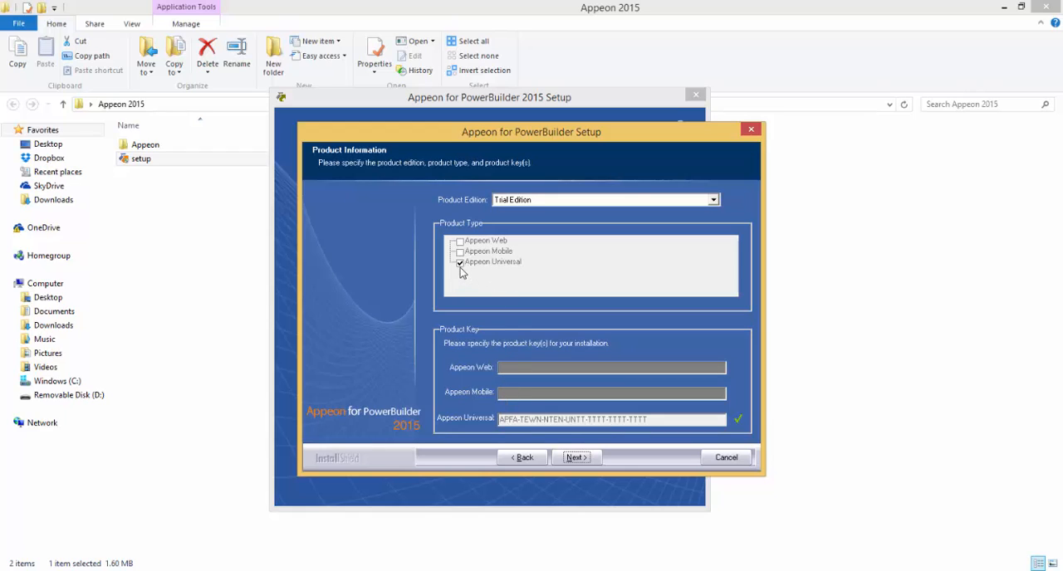
click(577, 459)
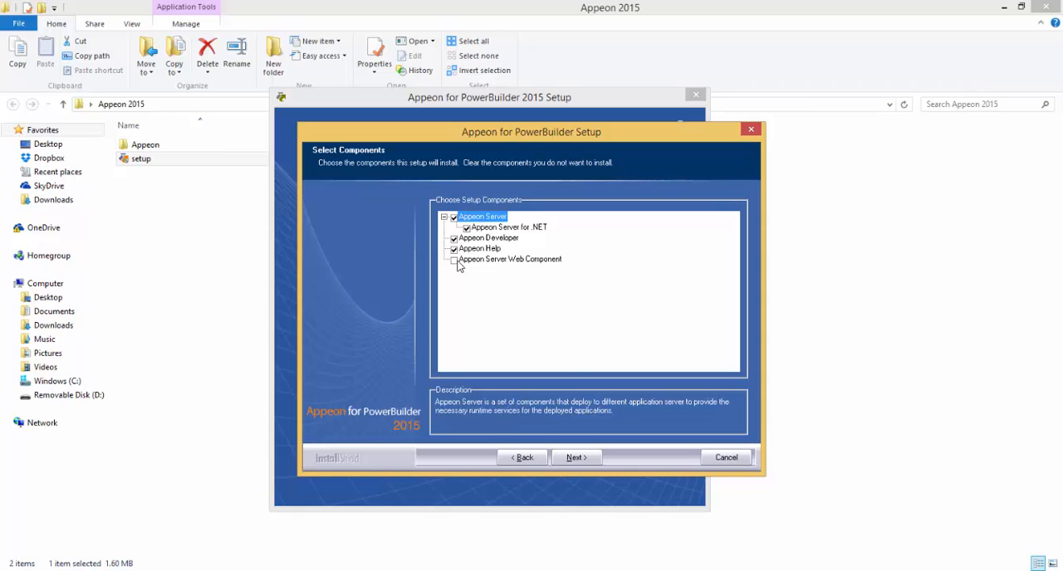
click(585, 453)
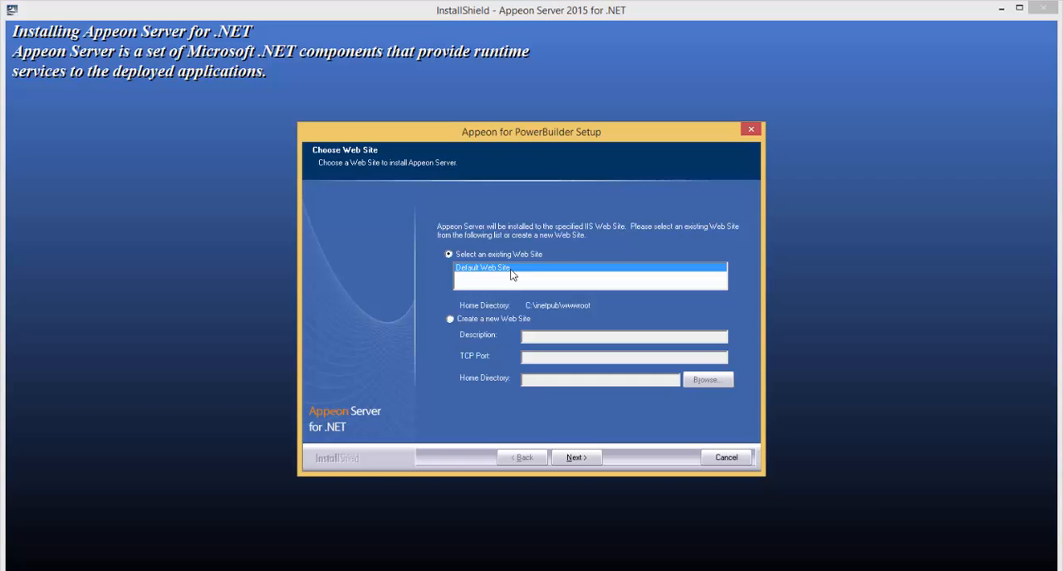
Install Appeon Server and Demo Applications to the Default Web Site, using the 64-bit ASA engine at C:\Program Files\SQL Anywhere 11\bin64.
click(576, 460)
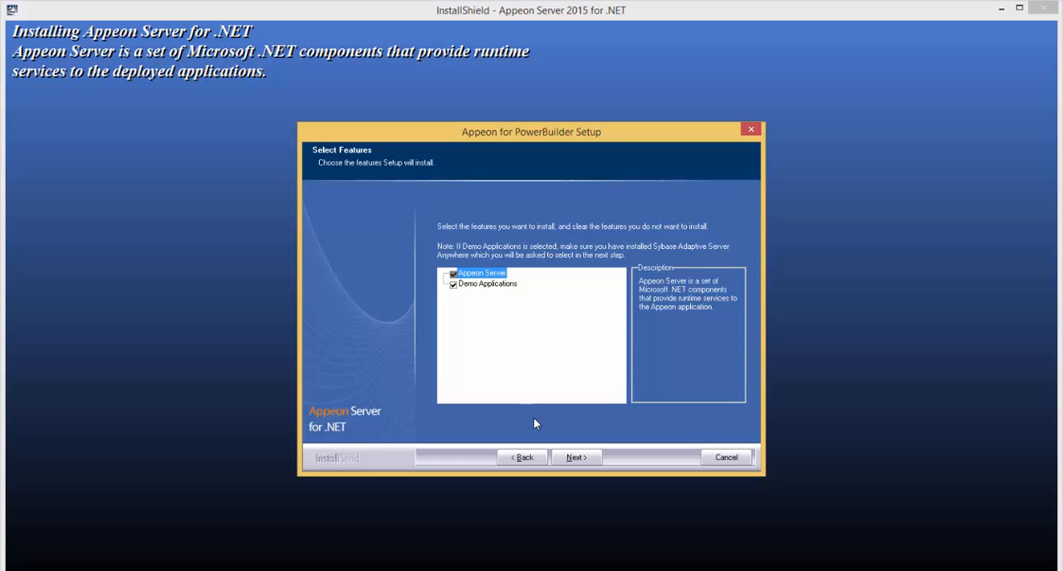
click(563, 460)
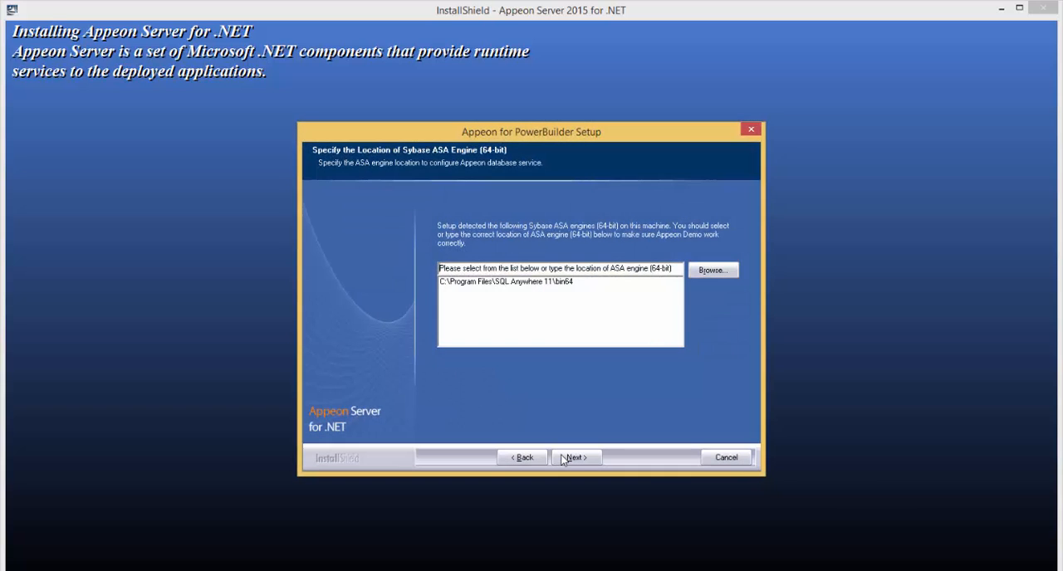
click(566, 284)
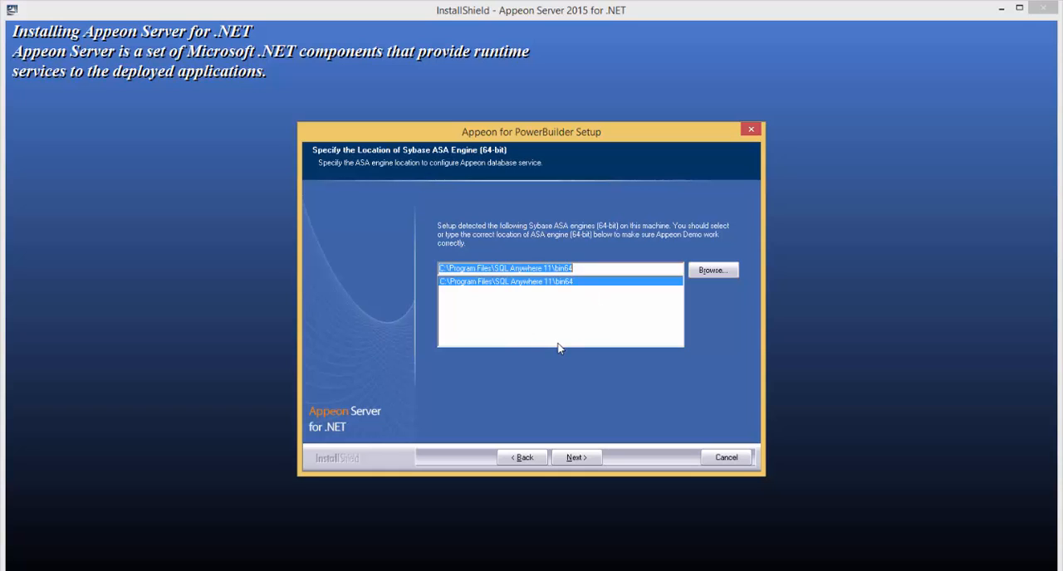
click(577, 458)
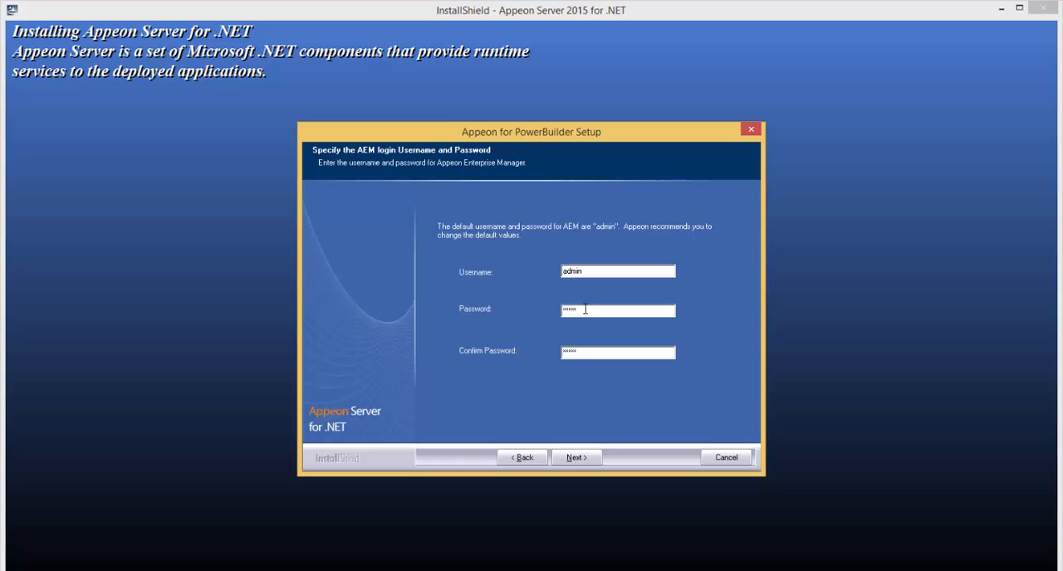
Keep the default AEM login and the current ASP.NET settings, and start copying the Appeon Server files.
click(590, 460)
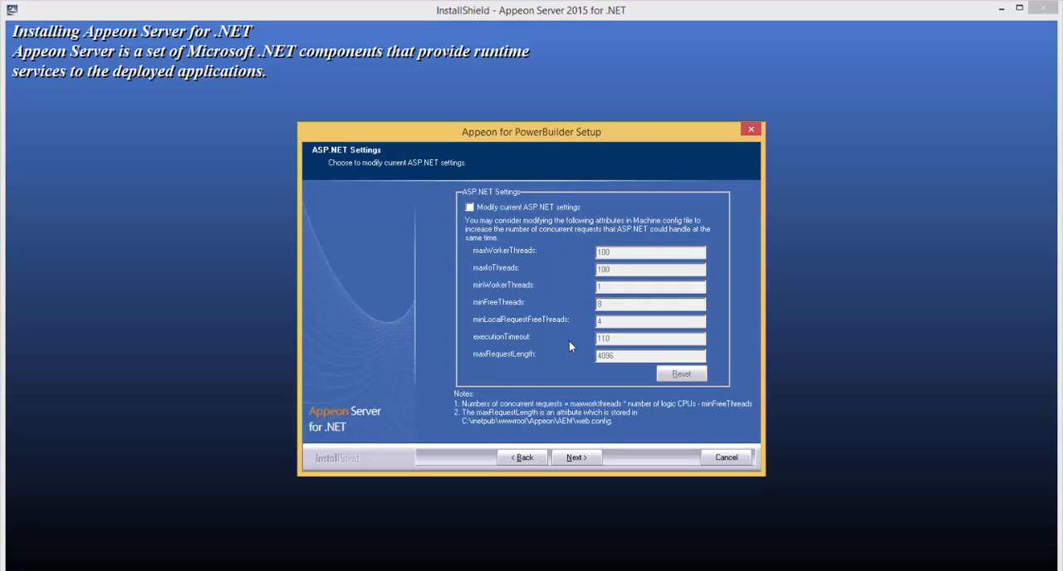
click(574, 458)
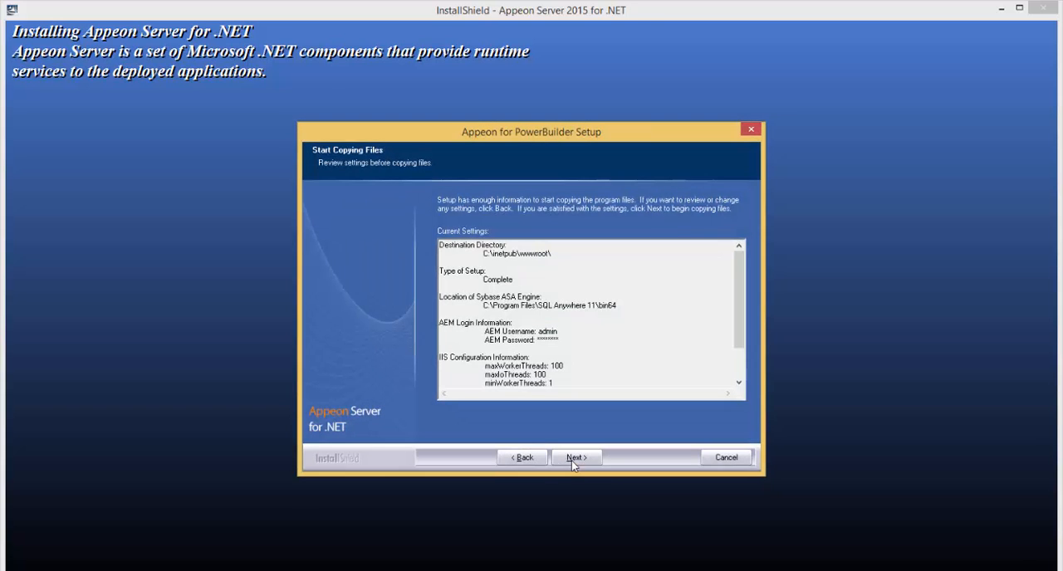
click(573, 458)
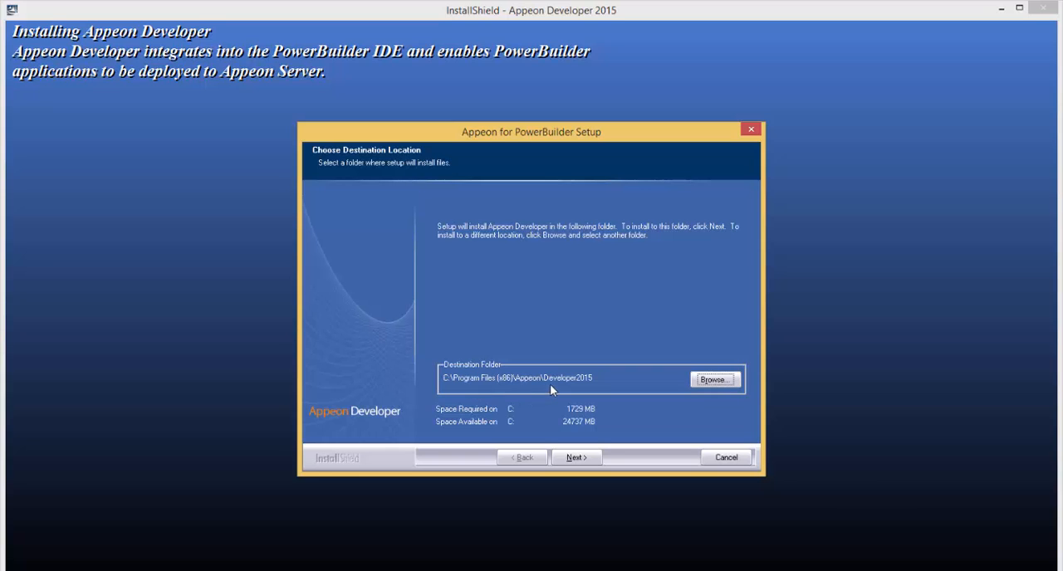
Configure Appeon Developer with the default destination folder, the PowerBuilder 10.5 and 12.5 IDEs, and localhost port 80 with .NET server type.
click(577, 459)
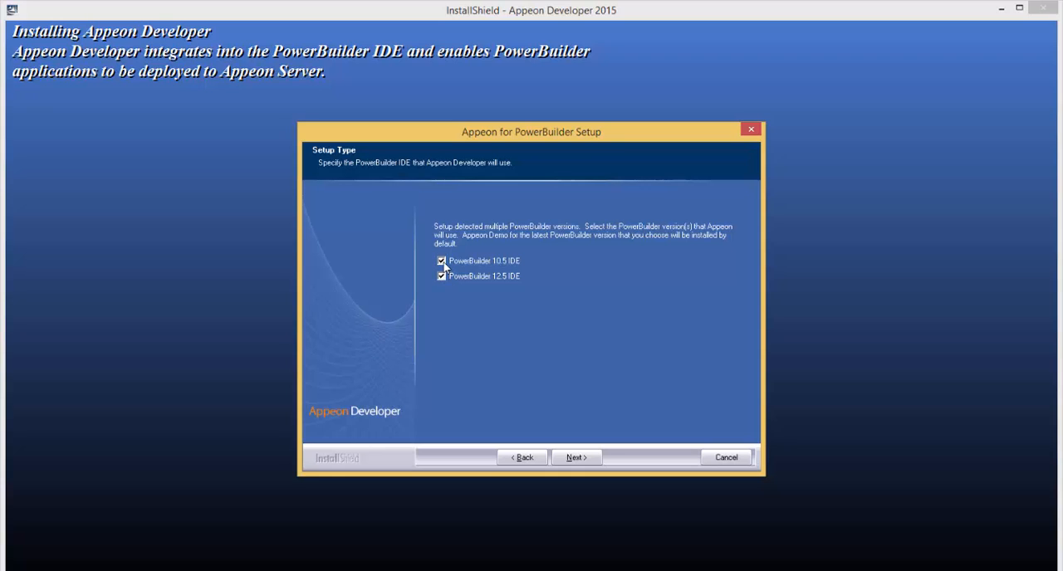
click(576, 458)
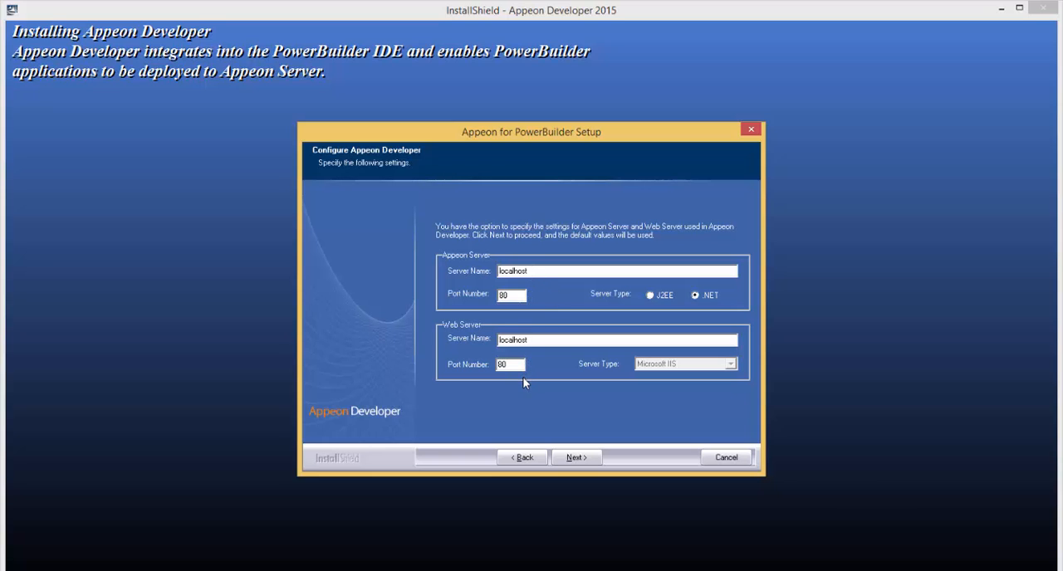
click(573, 461)
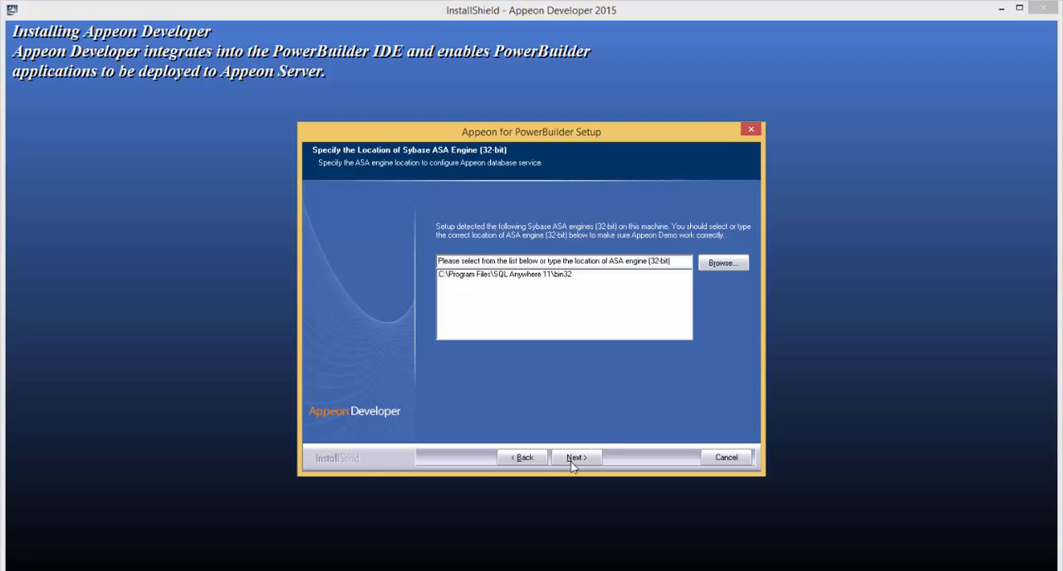
Choose C:\Program Files\SQL Anywhere 11\bin32 as the 32-bit ASA engine location and start copying the Appeon Developer files.
click(568, 278)
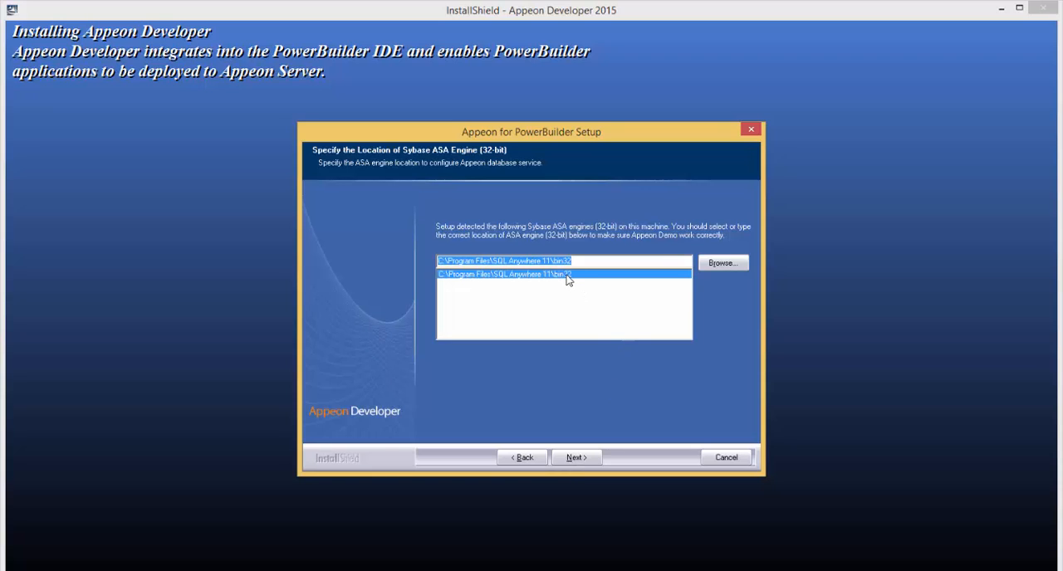
click(576, 458)
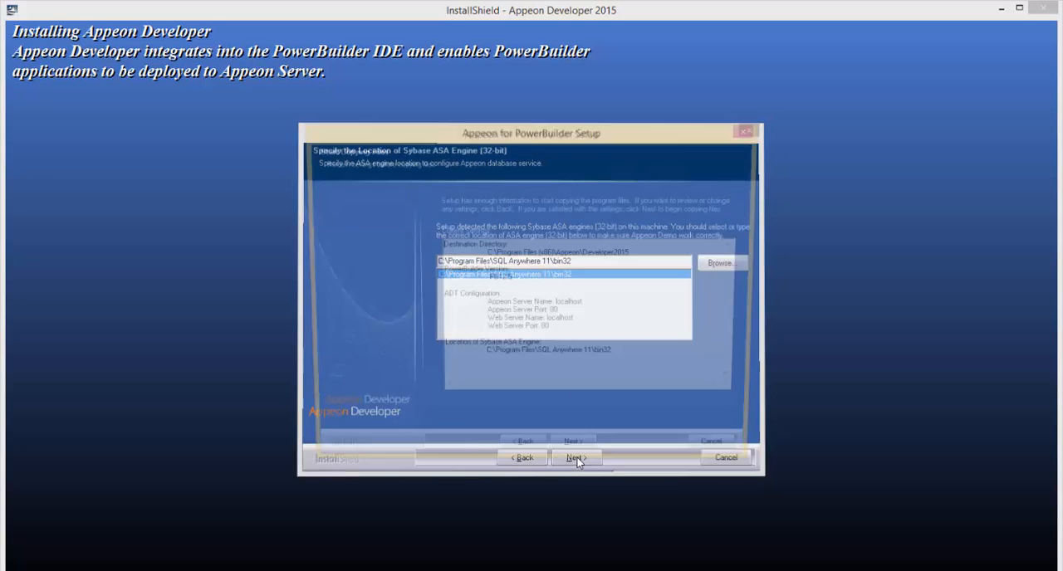
click(577, 457)
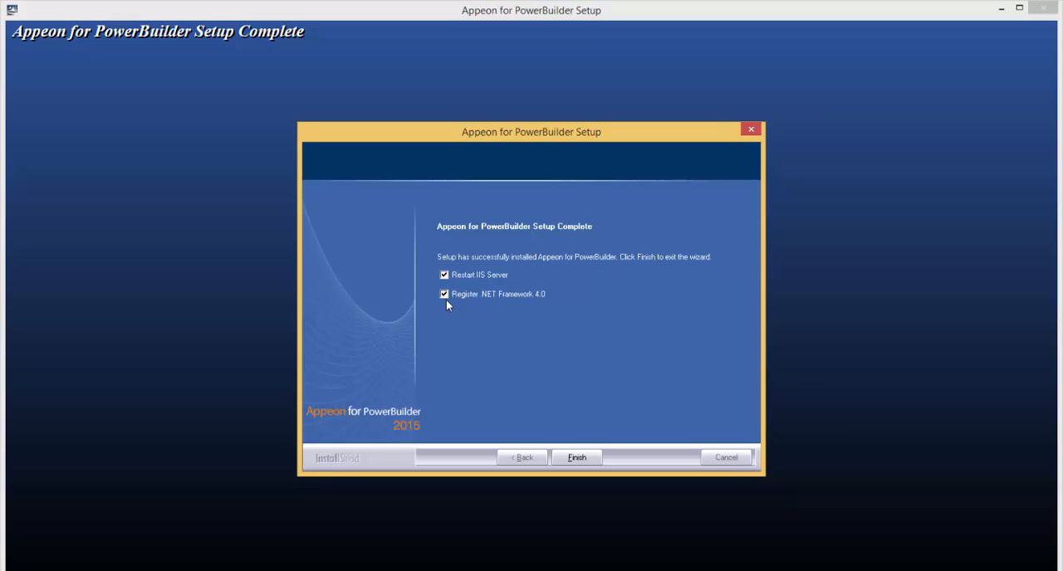
Finish the setup with Restart IIS Server and Register .NET Framework 4.0 enabled, and close the Readme page.
click(576, 456)
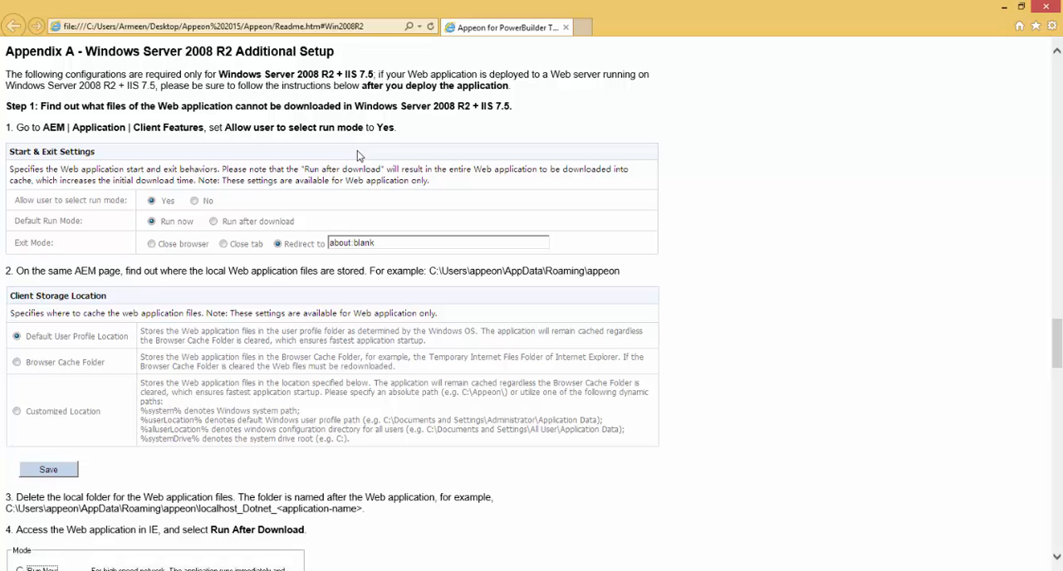
click(1057, 9)
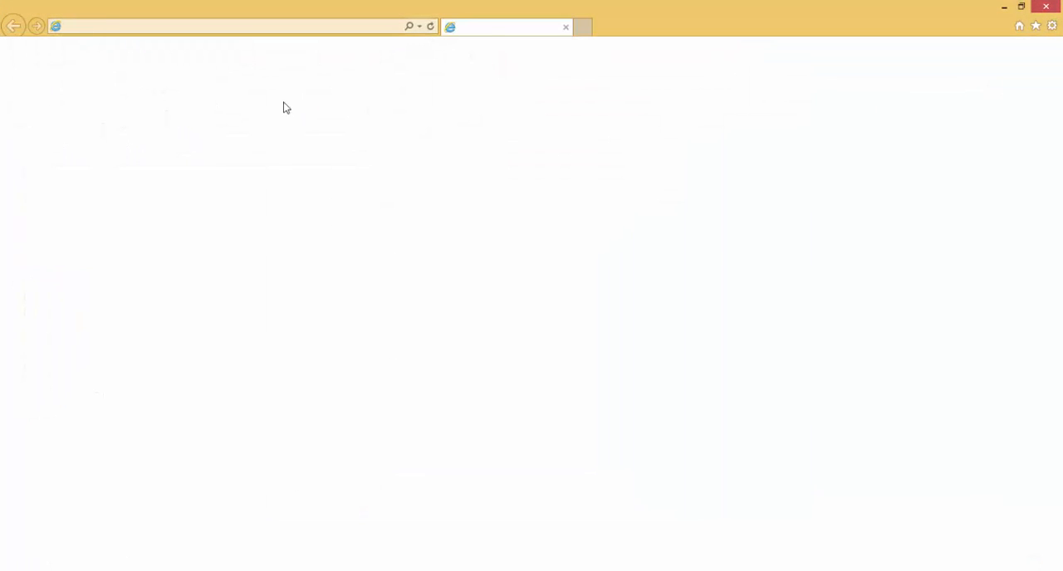
text(localhost/)
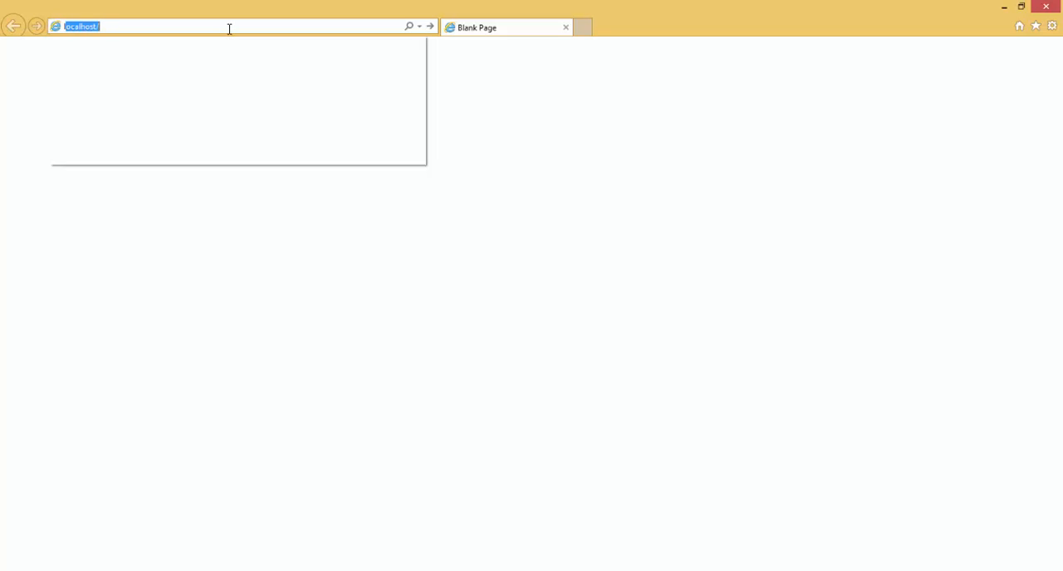
key(Return)
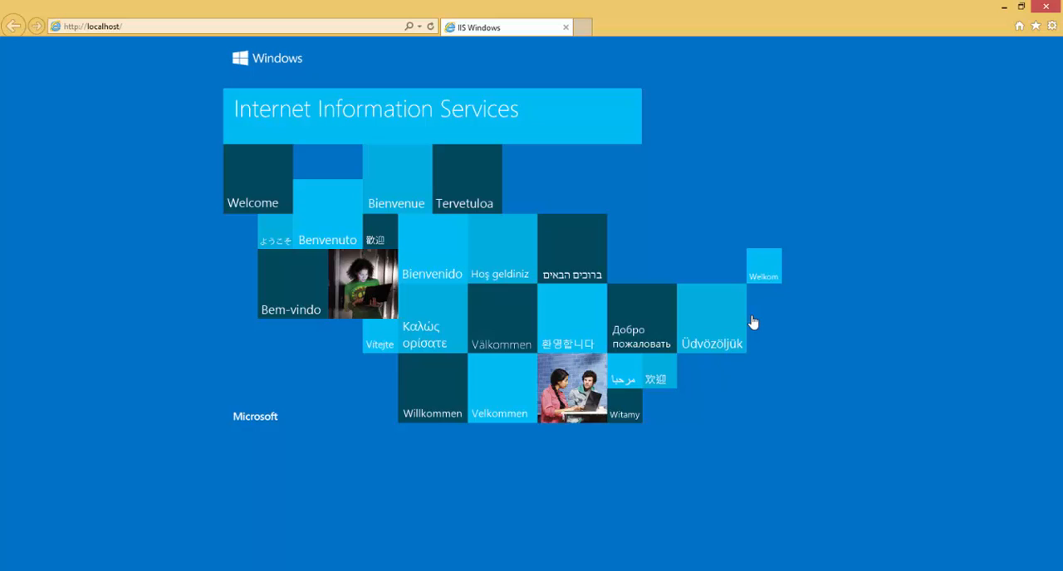
click(142, 28)
click(156, 25)
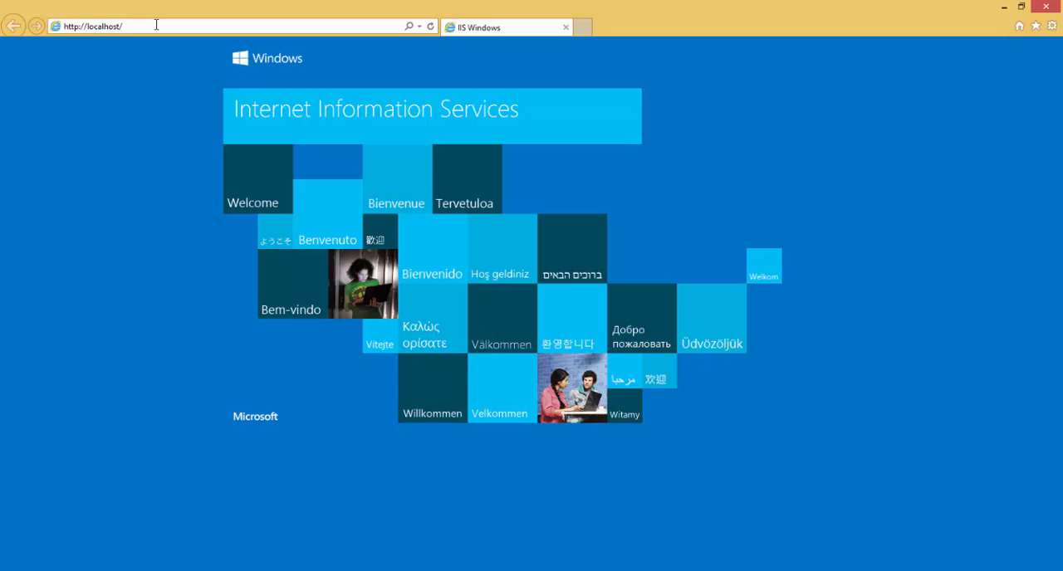
text(aem/)
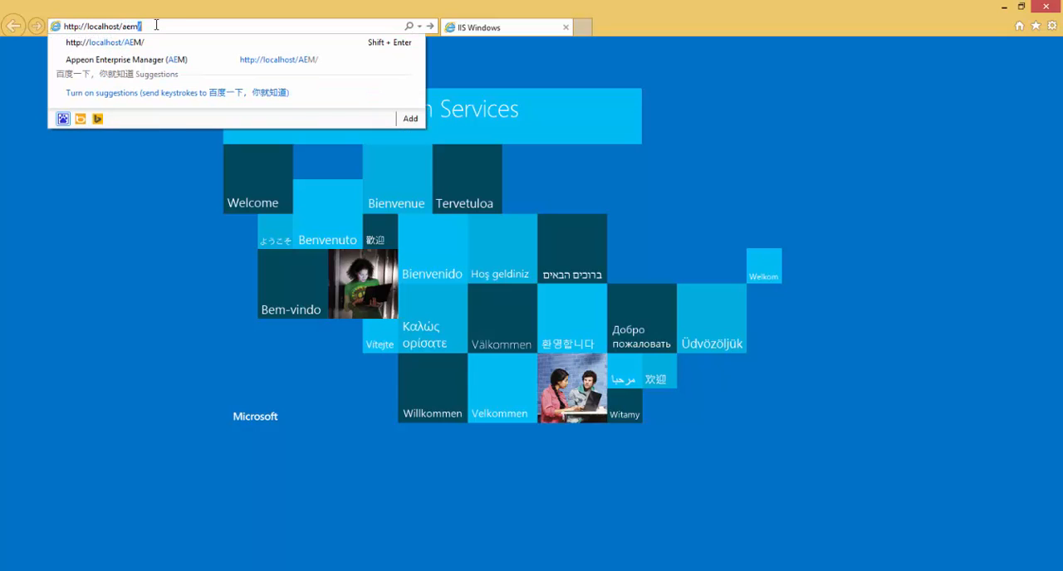
key(Return)
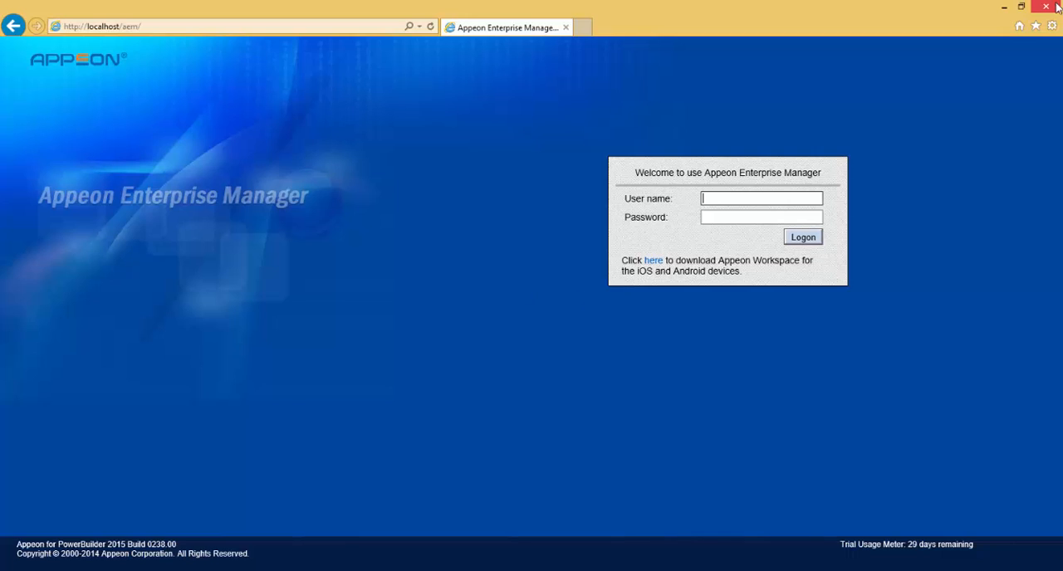
Search Windows for appeon, run Appeon Demo PB Workspace as administrator, and show the top of its workspace tree in PowerBuilder.
mouse_move(1057, 7)
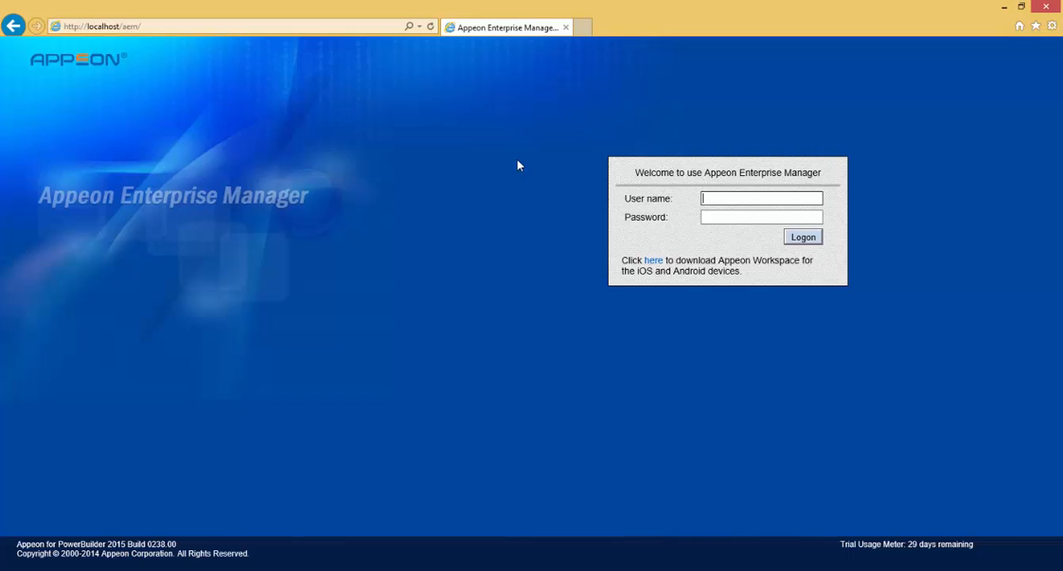
right_click(20, 570)
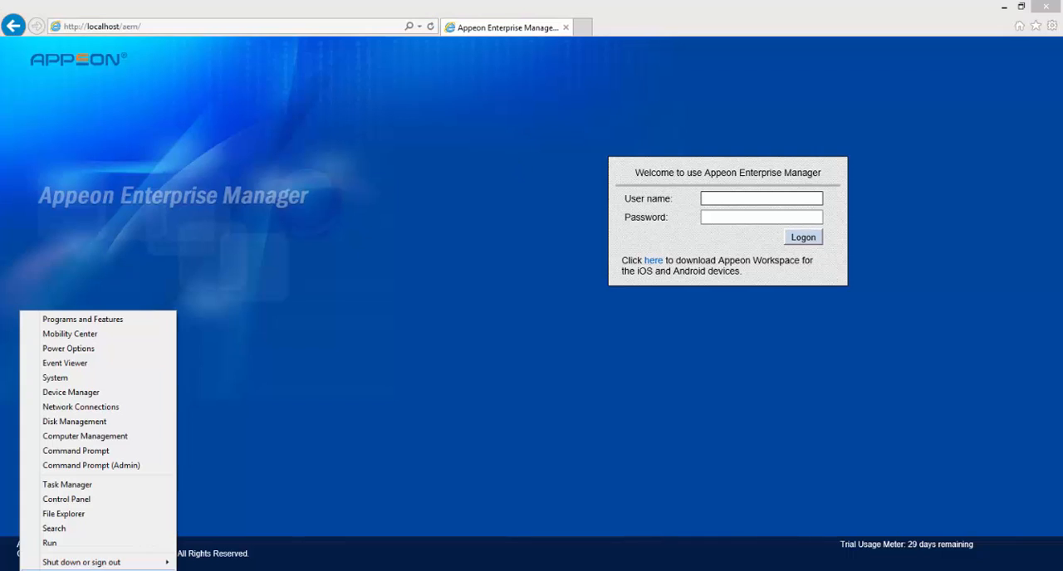
click(53, 529)
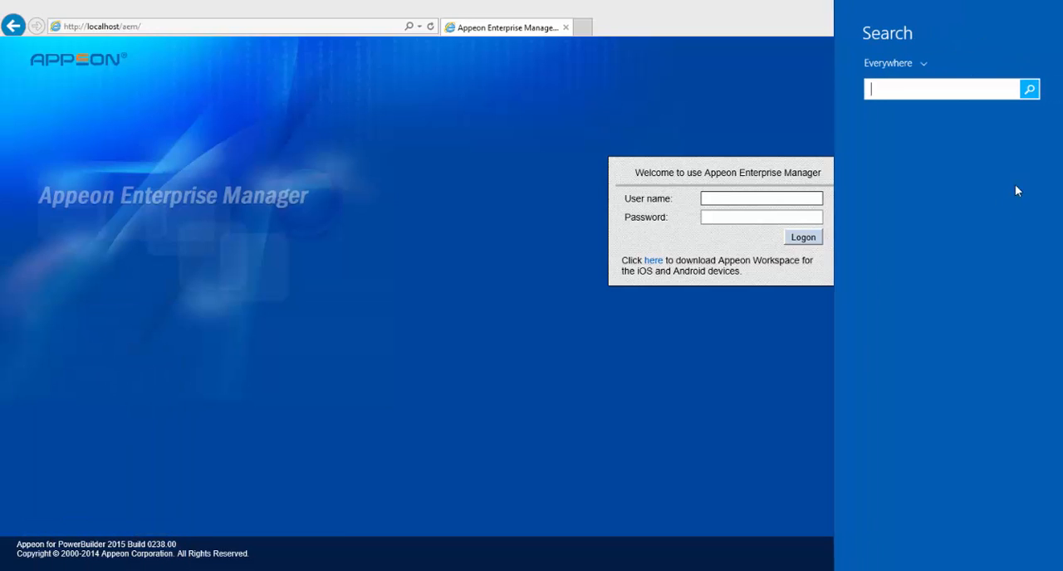
text(appeon)
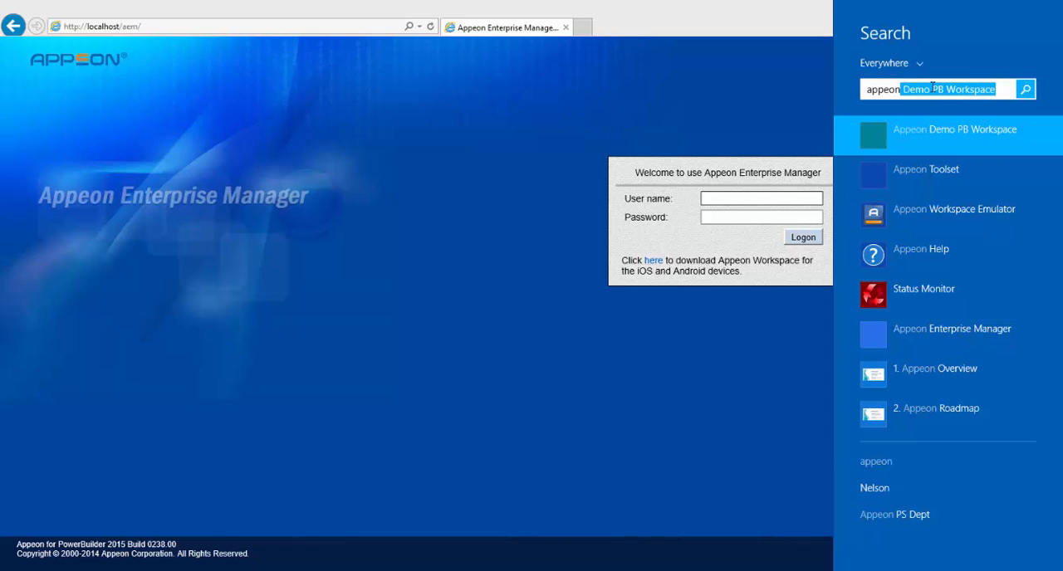
right_click(912, 135)
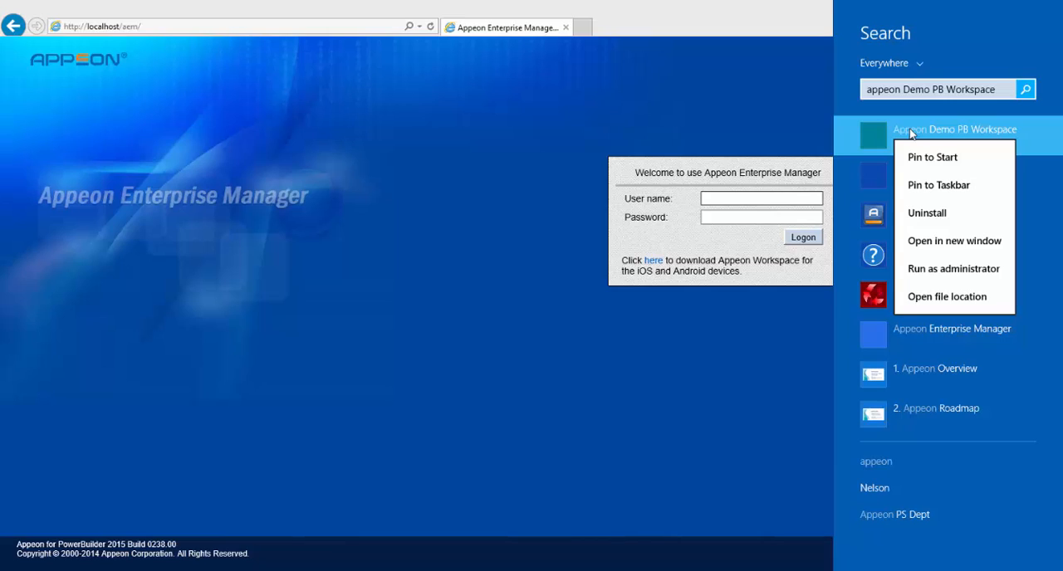
click(947, 269)
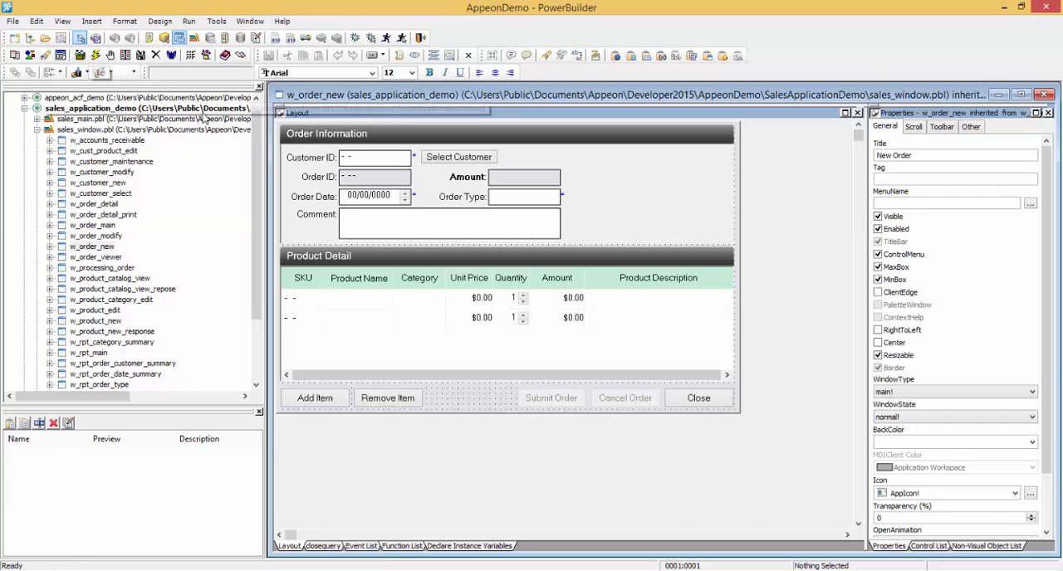
drag(252, 137, 252, 128)
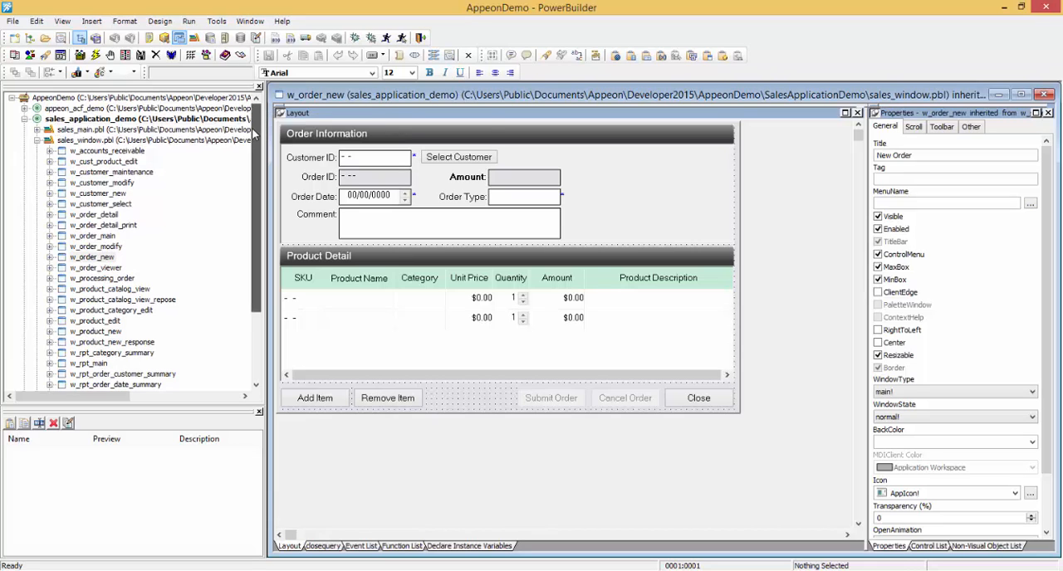
Collapse the sales_application_demo target, run it to check that it works in PowerBuilder, and open New Order from its navigator.
click(25, 118)
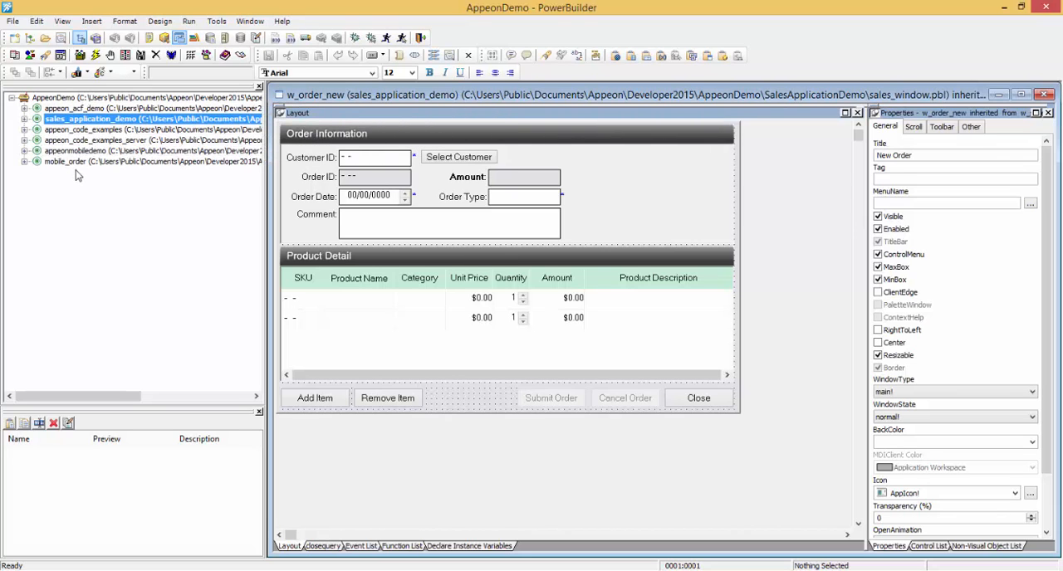
right_click(80, 122)
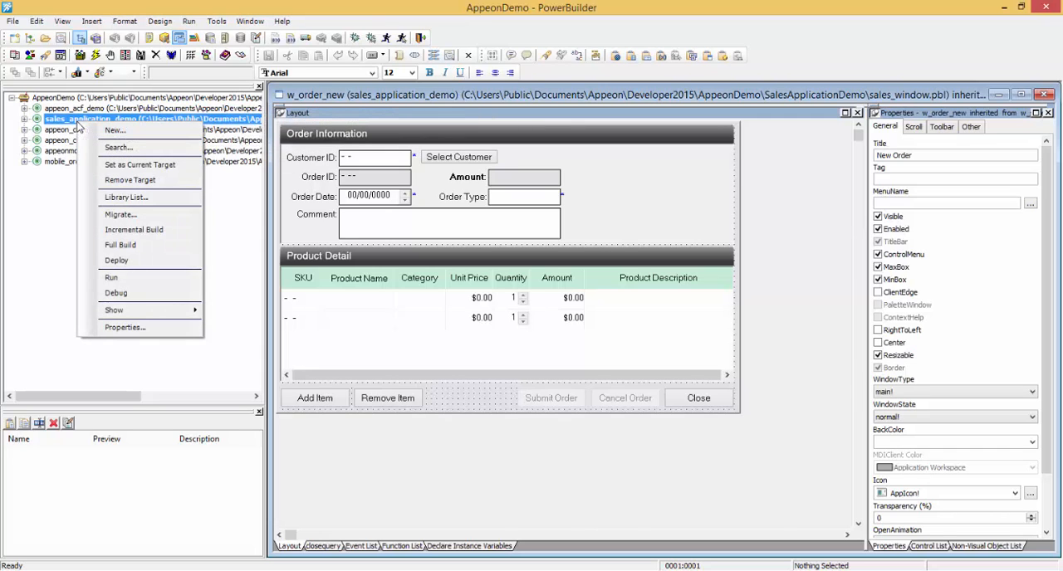
click(112, 278)
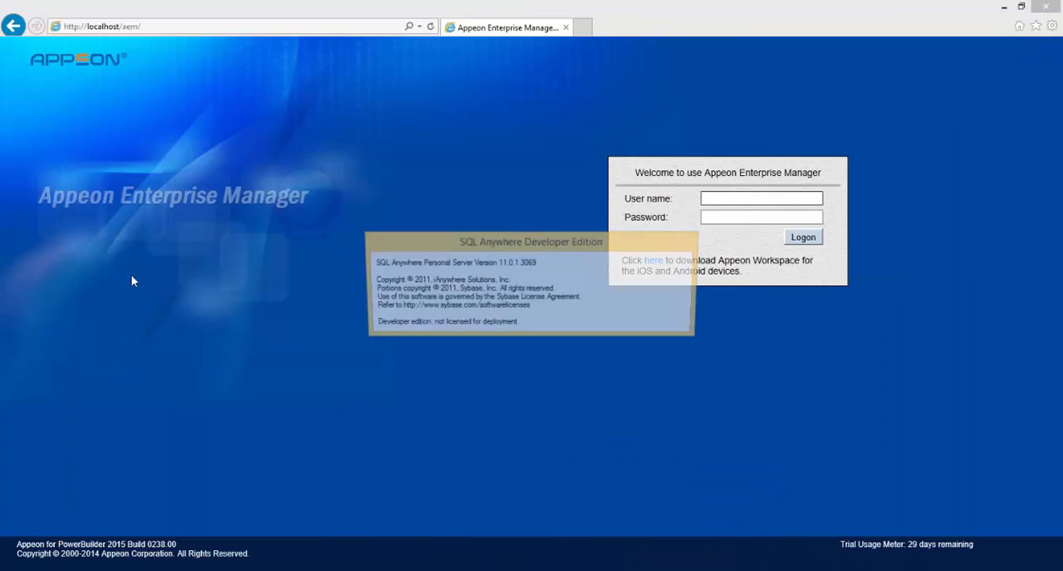
click(574, 329)
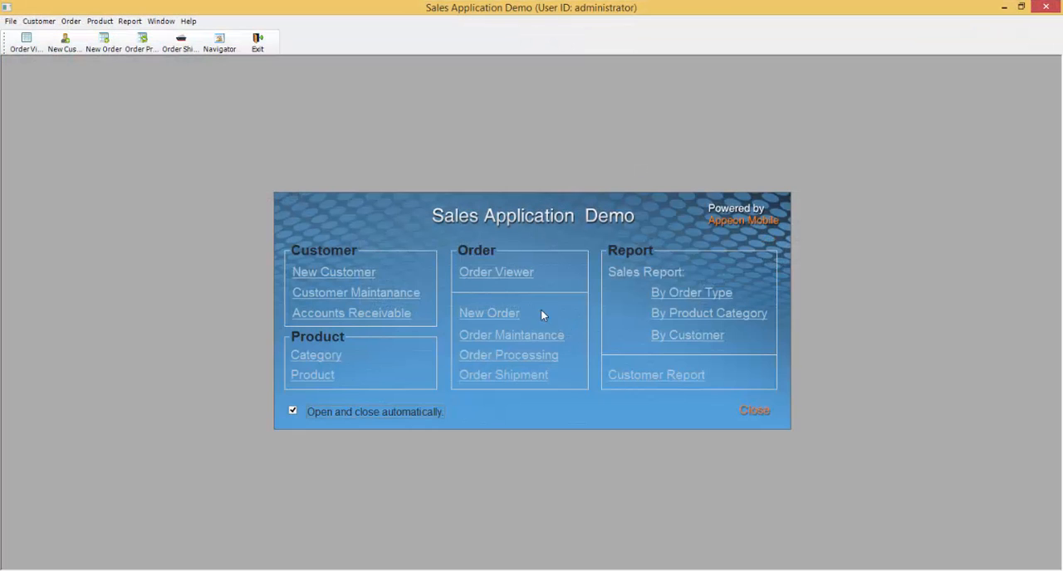
click(482, 311)
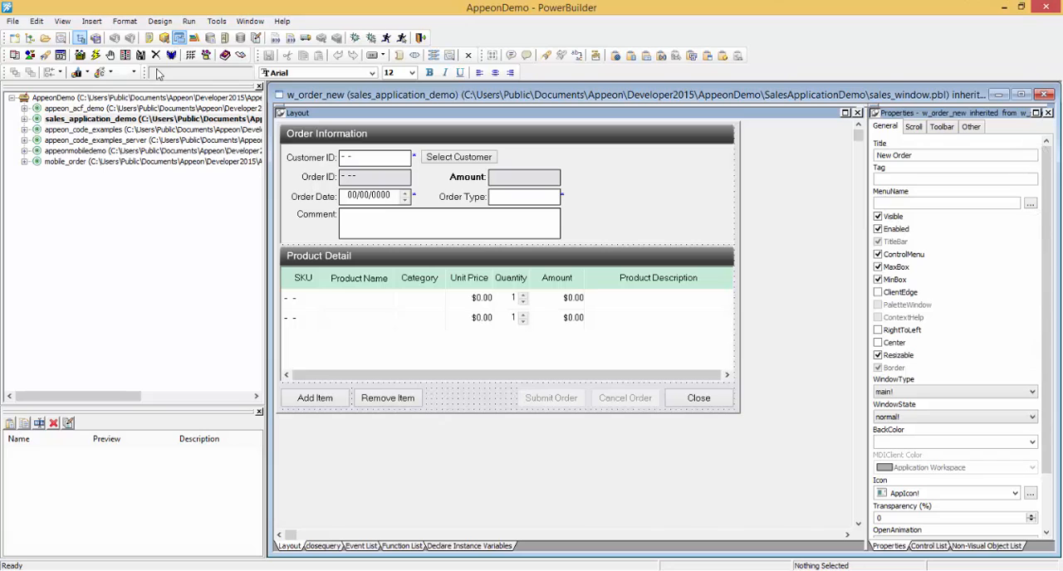
Start the Appeon Developer Configuration Wizard to configure the application for web or mobile deployment.
click(15, 60)
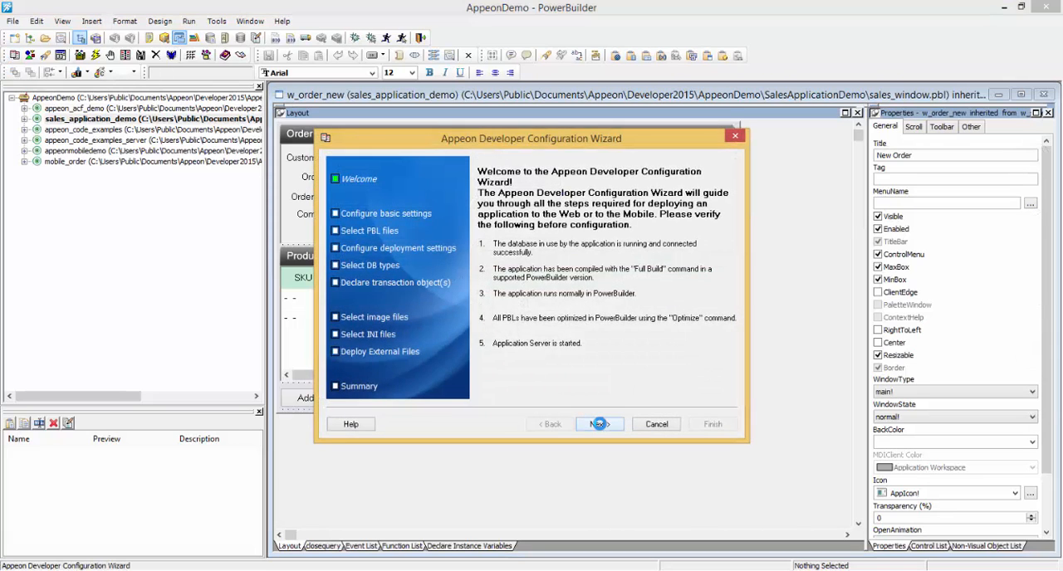